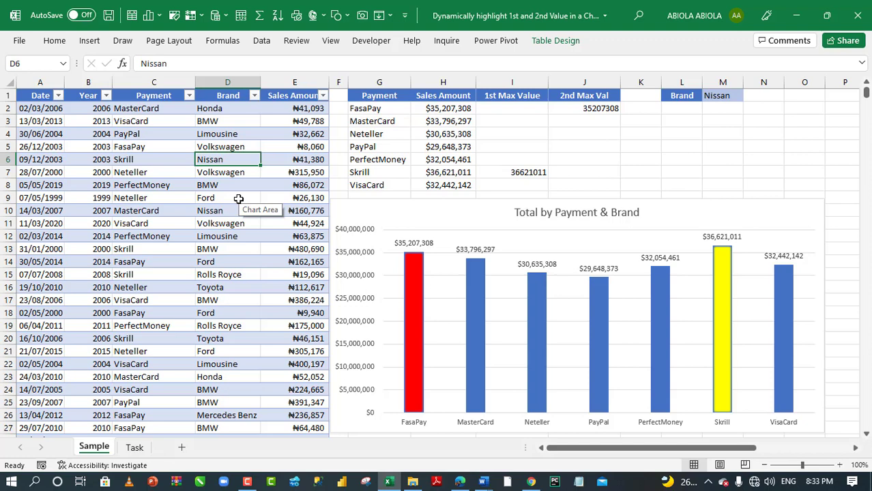
# Examine the highlighted payment chart and its Sales Amount, 1st Max Value and 2nd Max Val source columns on the Sample sheet
pyautogui.click(369, 213)
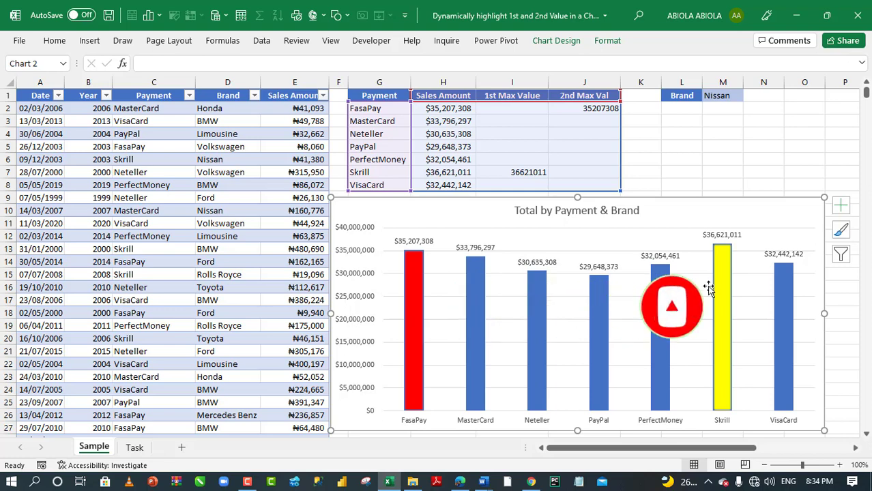
pyautogui.moveTo(727, 299)
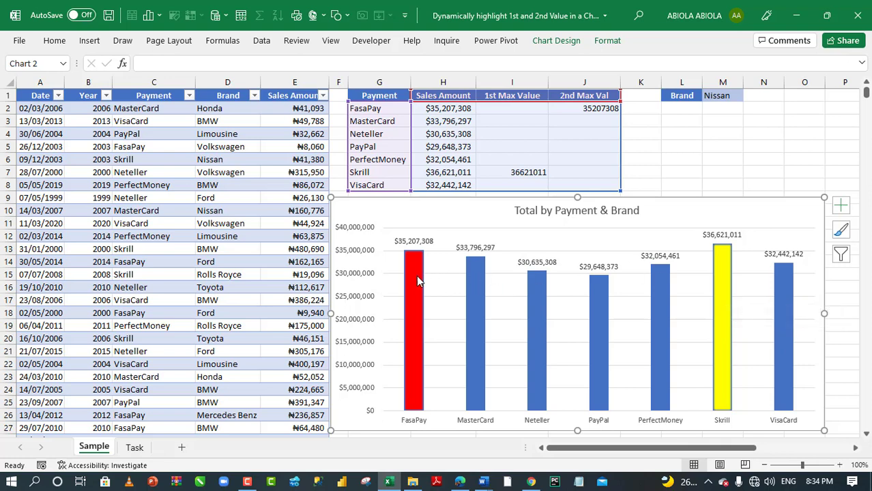
pyautogui.moveTo(415, 280)
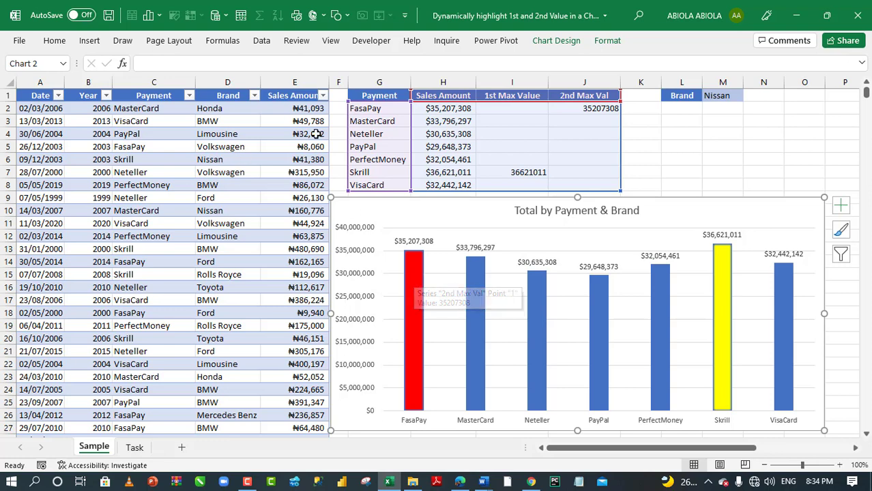
pyautogui.moveTo(434, 114); pyautogui.dragTo(440, 164)
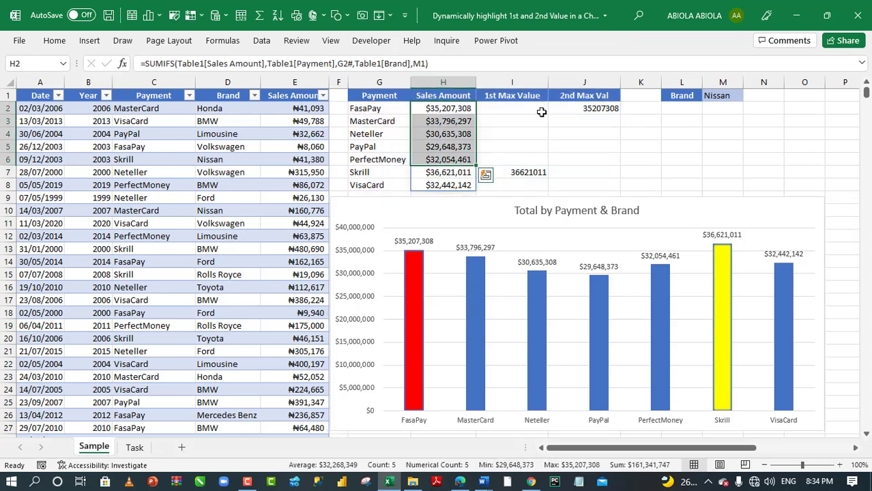
pyautogui.moveTo(530, 110); pyautogui.dragTo(536, 161)
pyautogui.moveTo(591, 108); pyautogui.dragTo(603, 178)
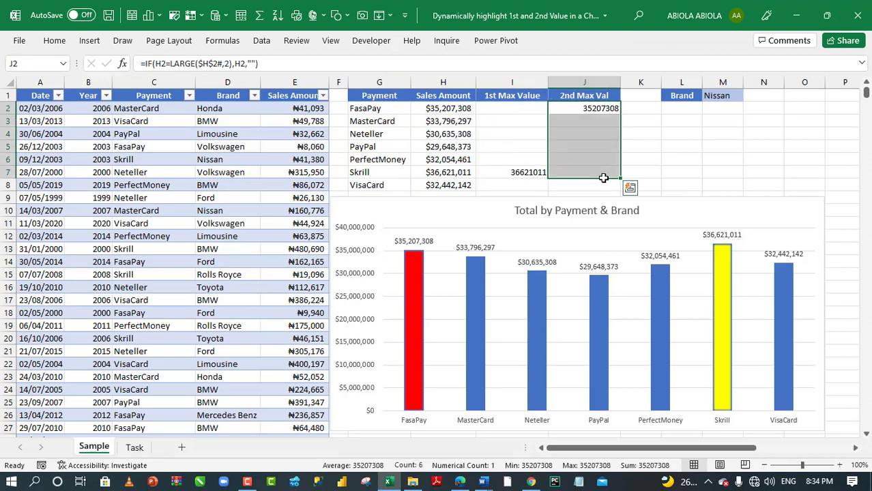
# Set the brand in M1 to Limousine and review how the summary columns and chart respond
pyautogui.click(722, 95)
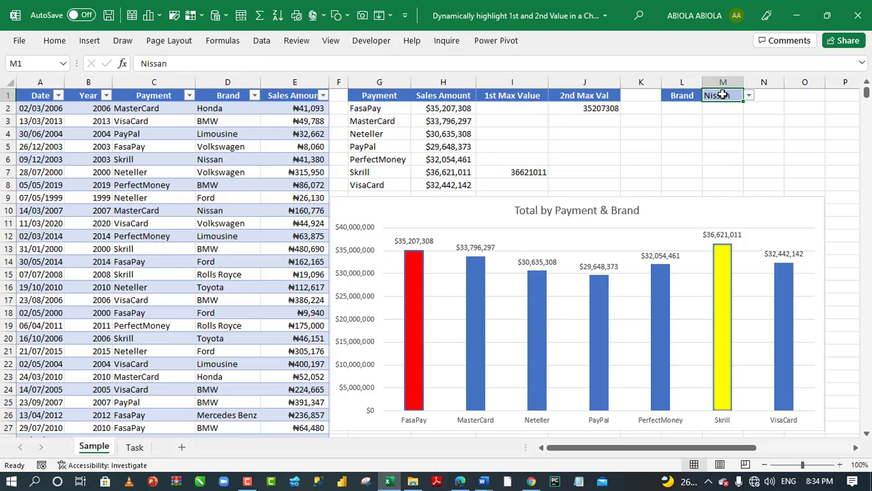
pyautogui.click(749, 95)
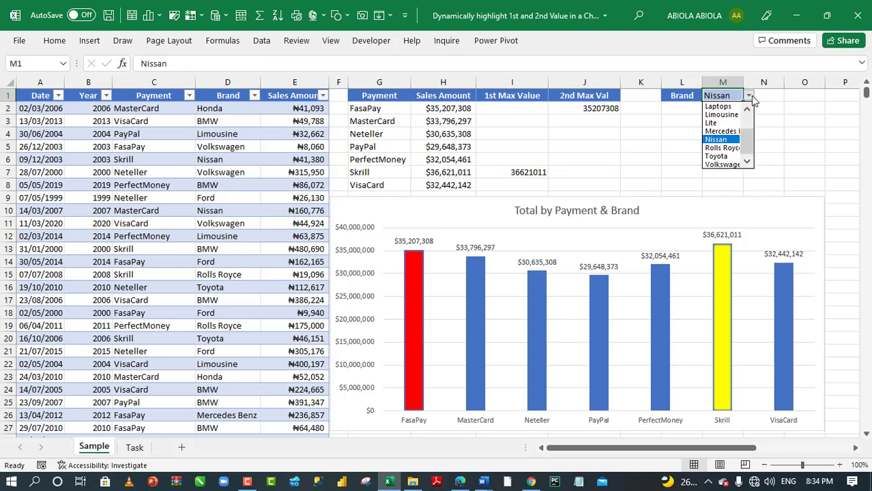
pyautogui.click(723, 116)
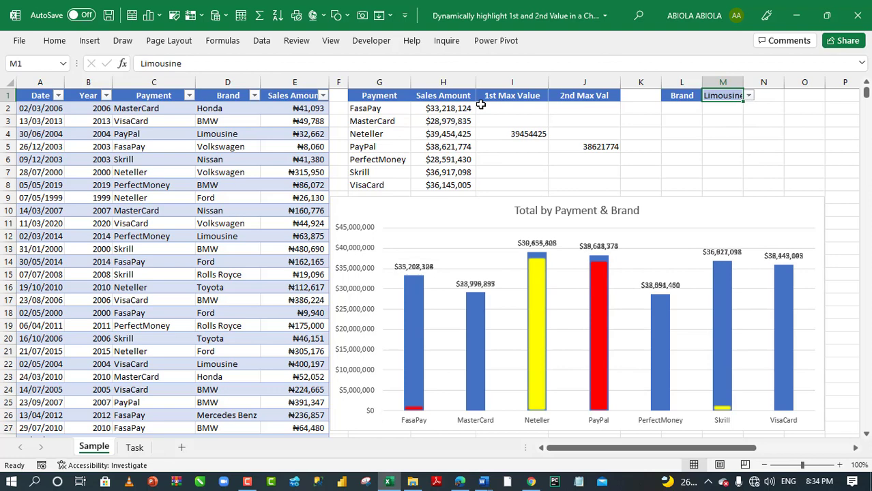
pyautogui.moveTo(444, 108); pyautogui.dragTo(573, 173)
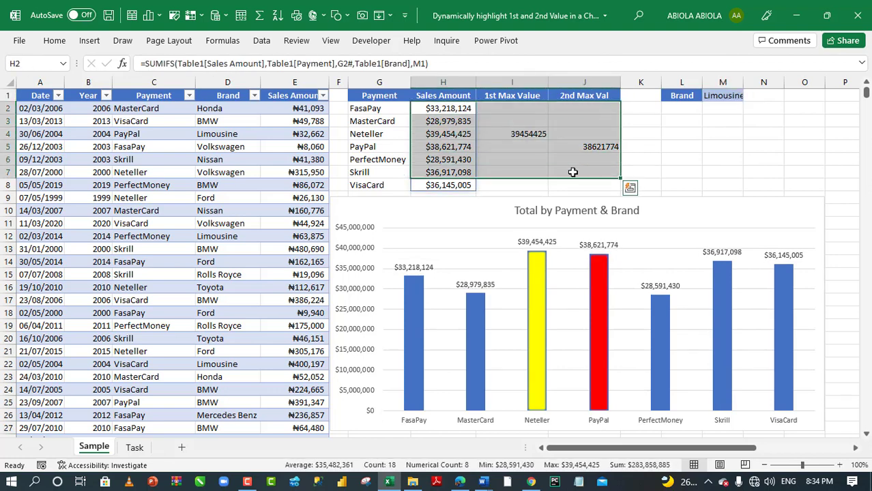
pyautogui.click(474, 214)
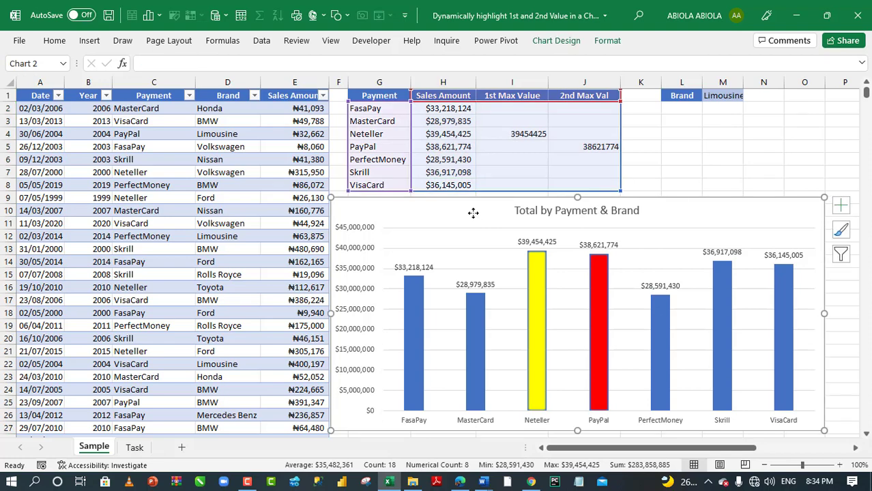
# Switch to the Task sheet and review its sales table, payment list and Sales Amount column
pyautogui.click(139, 450)
pyautogui.moveTo(87, 144); pyautogui.dragTo(232, 340)
pyautogui.click(165, 123)
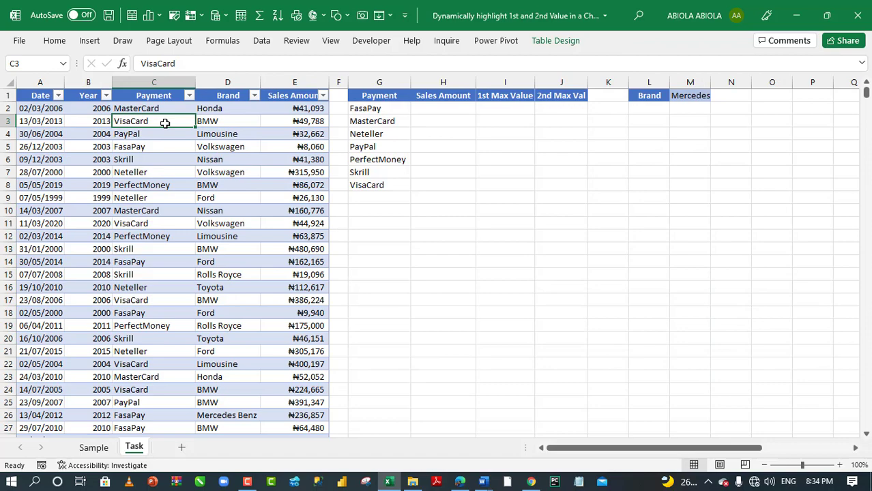
pyautogui.moveTo(390, 107); pyautogui.dragTo(401, 172)
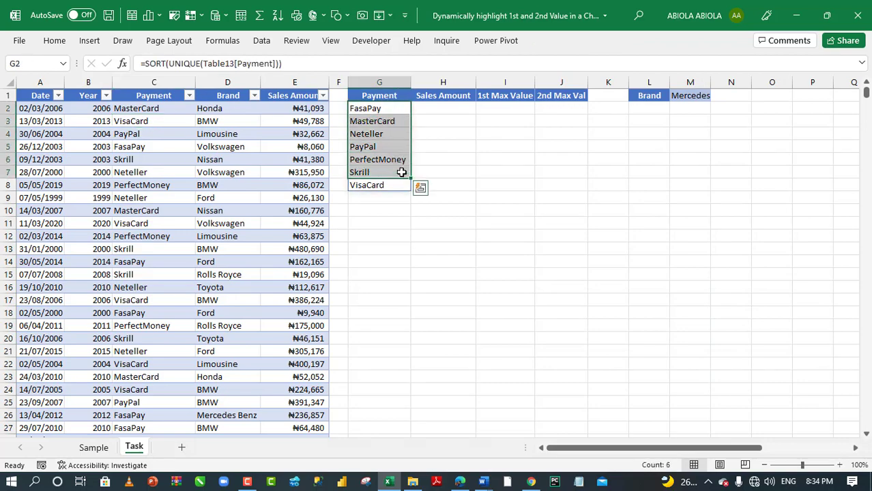
pyautogui.moveTo(443, 111); pyautogui.dragTo(457, 171)
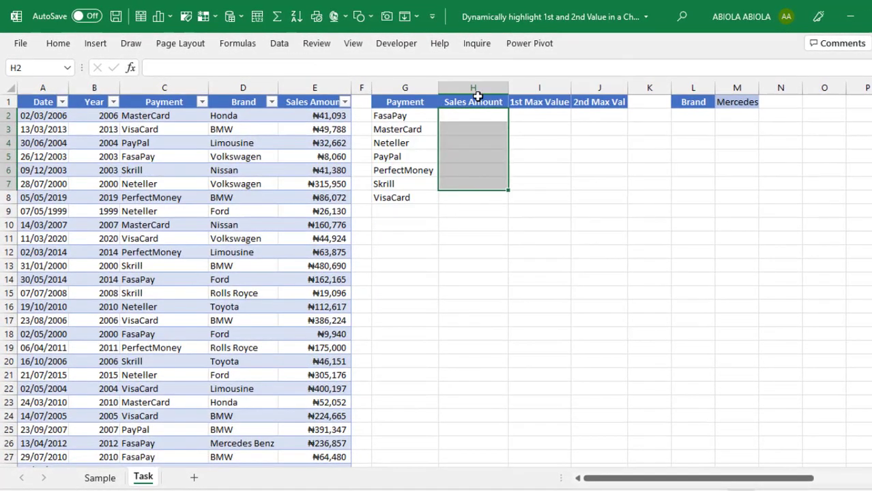
# In H2, start a SUMIFS formula that sums Table13[Sales Amount] where Table13[Payment] matches the payment list G2#
pyautogui.click(478, 117)
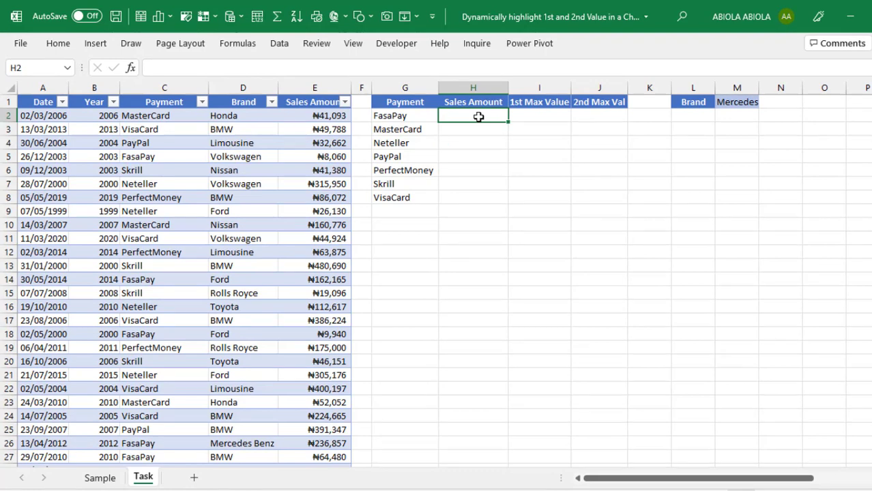
pyautogui.write('=sumi')
pyautogui.press('Down')
pyautogui.press('Tab')
pyautogui.click(315, 95)
pyautogui.write(',Table13[Payment')
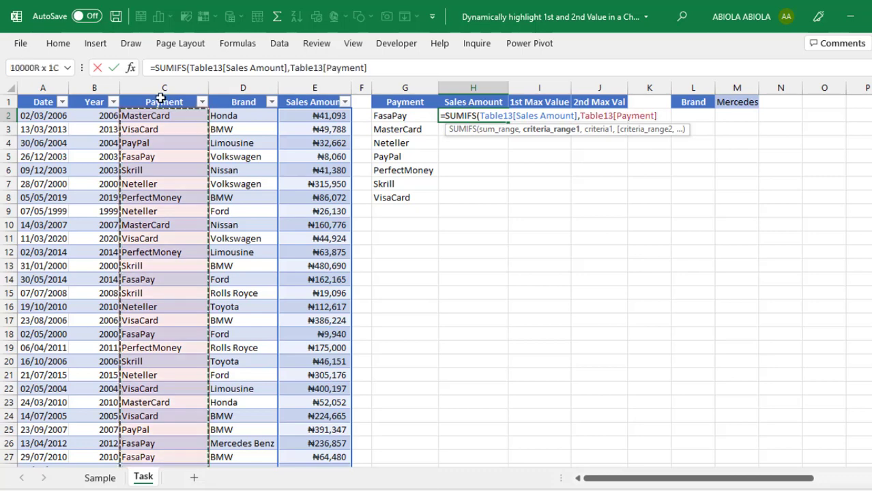
pyautogui.click(161, 97)
pyautogui.write(',')
pyautogui.click(387, 119)
pyautogui.moveTo(388, 119); pyautogui.dragTo(438, 202)
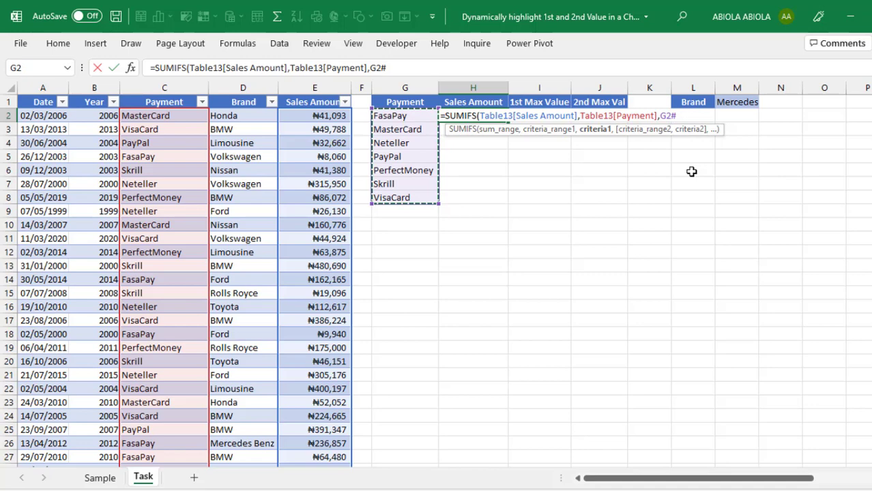
# Add Table13[Brand] matching M1 as the second SUMIFS criterion and commit the formula in H2
pyautogui.write(',')
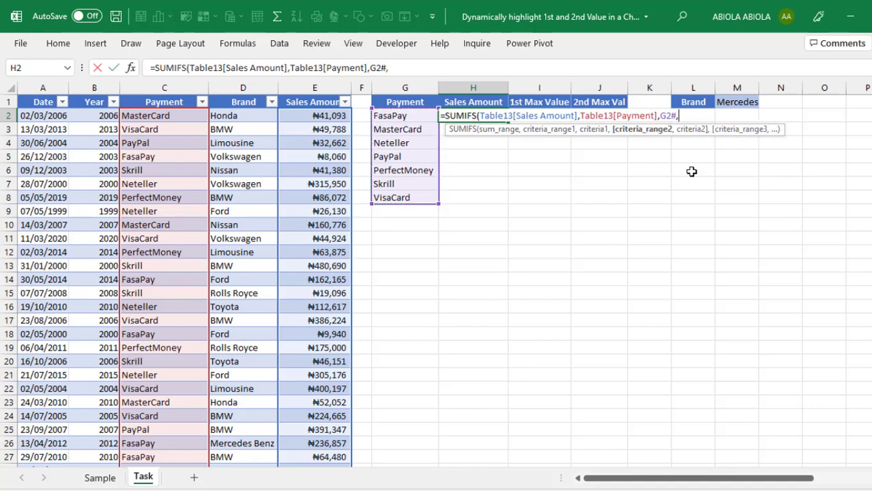
pyautogui.click(244, 96)
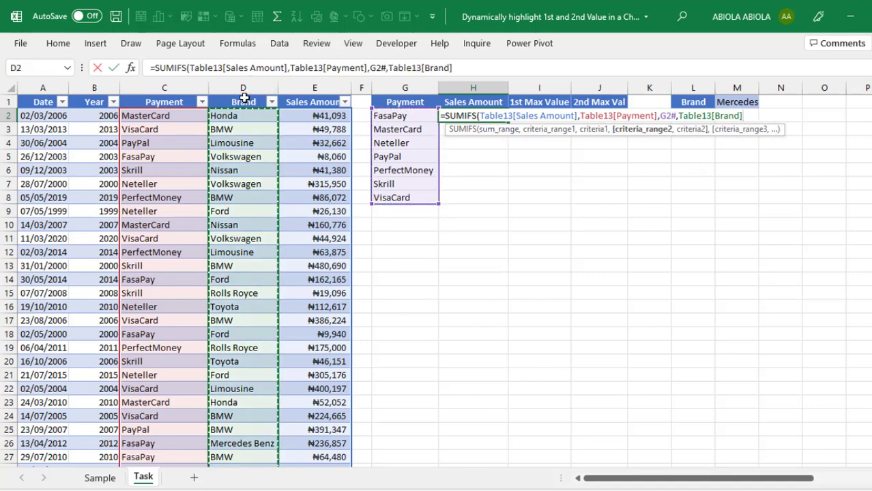
pyautogui.write(',')
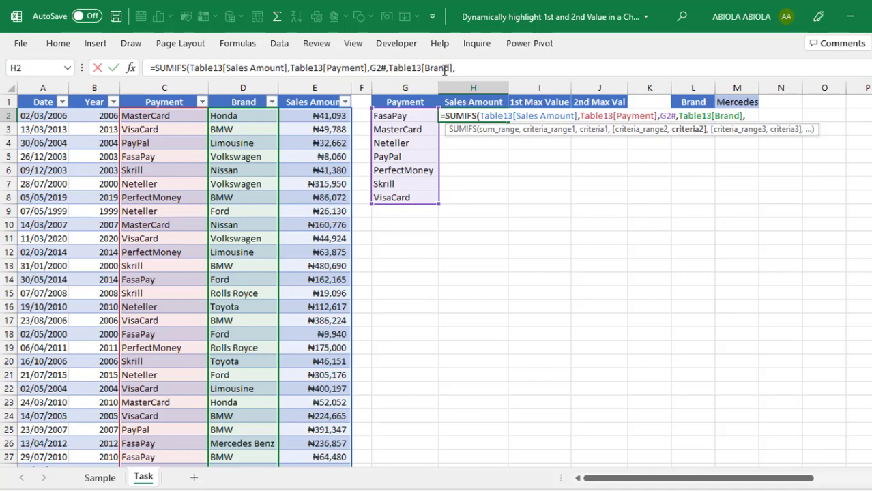
pyautogui.click(738, 102)
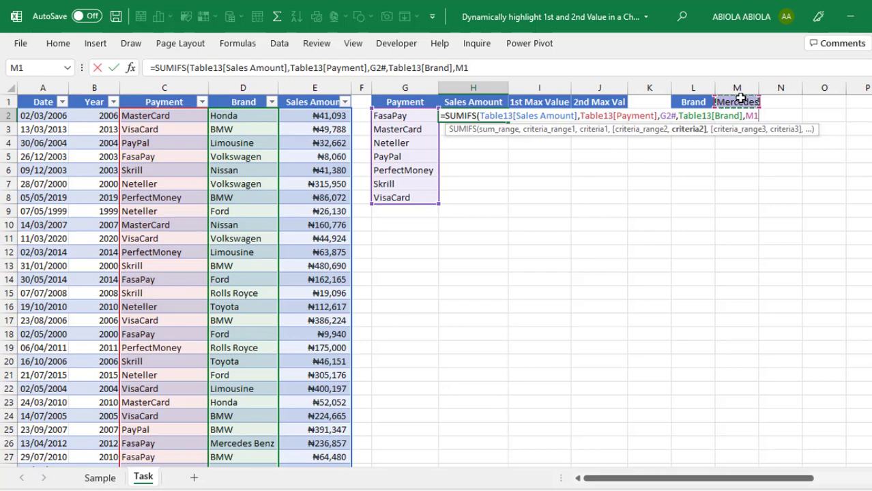
pyautogui.write(')')
pyautogui.hotkey('ctrl', 'Return')
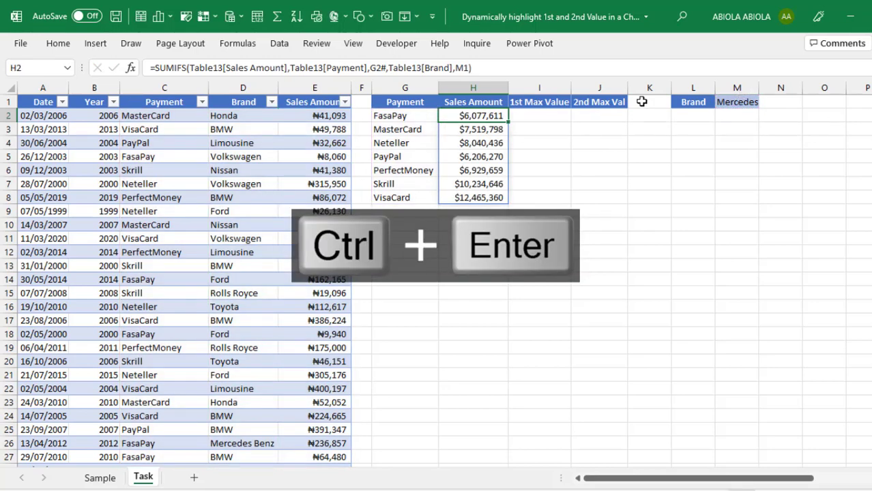
# In I2, start an IF formula with the logical test H2=MAX($H$2#), using an absolute spill reference
pyautogui.click(526, 115)
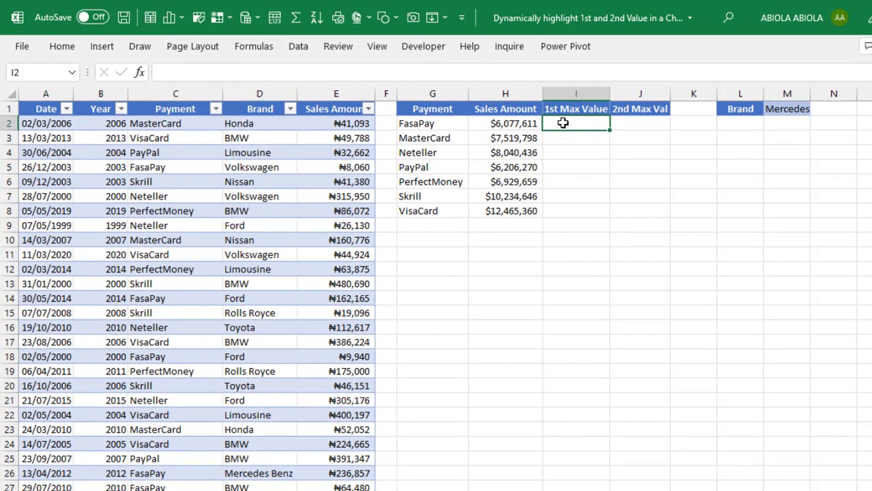
pyautogui.write('=if')
pyautogui.press('Tab')
pyautogui.click(510, 124)
pyautogui.write('=max')
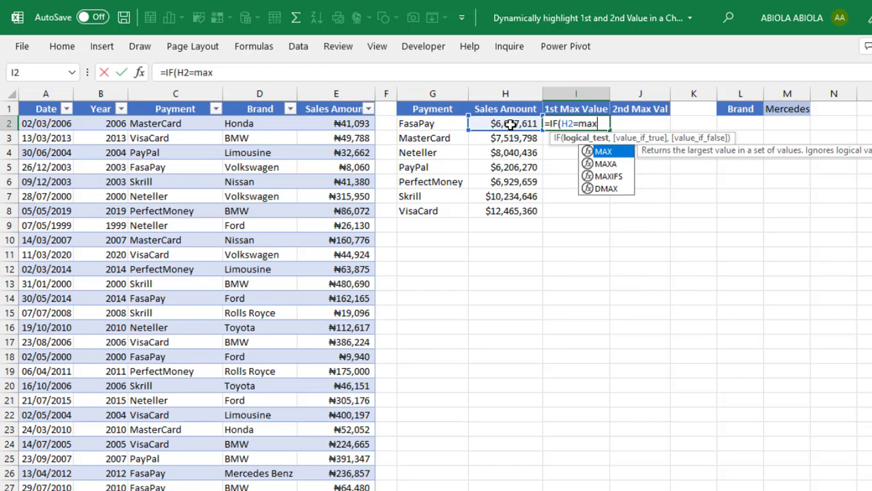
pyautogui.press('Tab')
pyautogui.moveTo(511, 124); pyautogui.dragTo(511, 211)
pyautogui.click(609, 124)
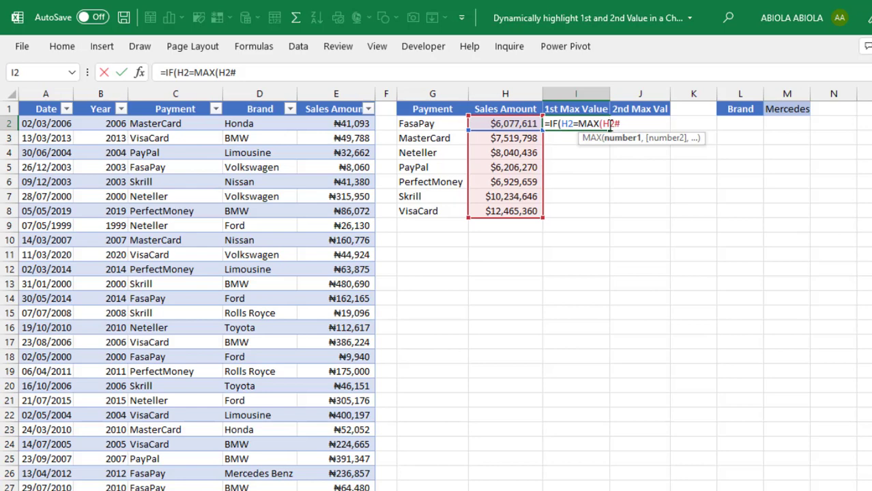
pyautogui.press('F4')
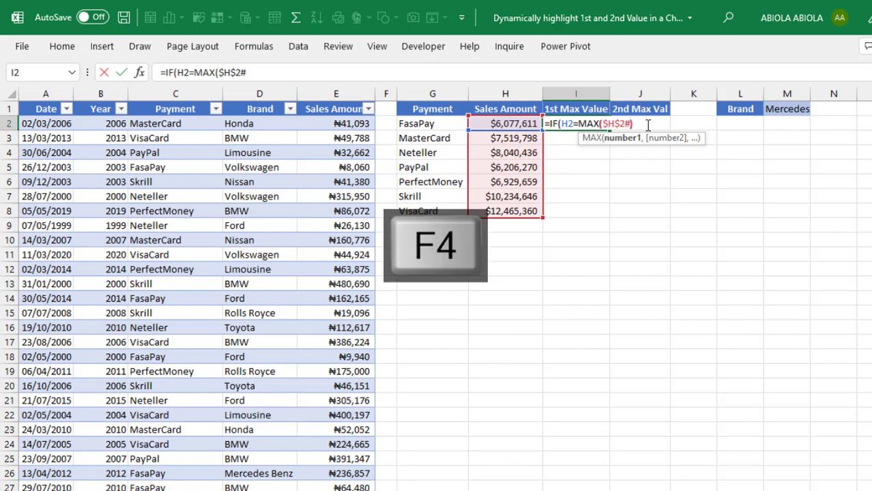
pyautogui.write('),')
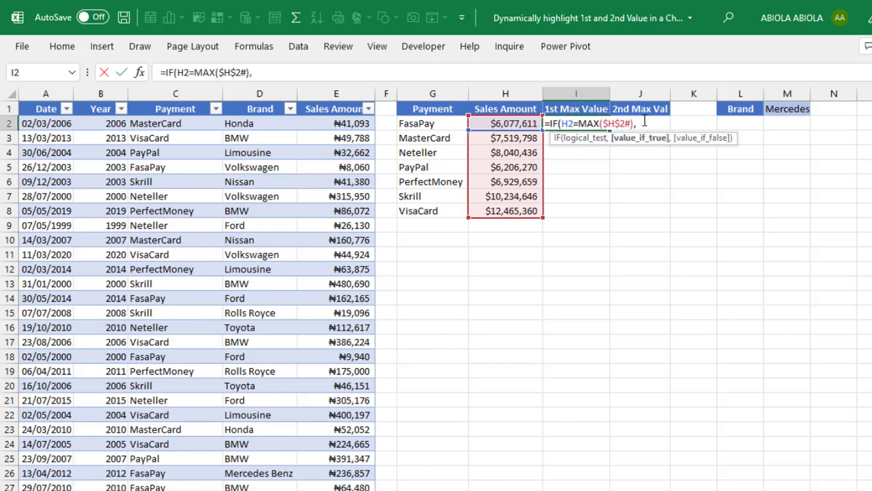
# Complete the IF formula to return H2 when true and "" otherwise, and fill it down to I8
pyautogui.click(508, 124)
pyautogui.write(',')
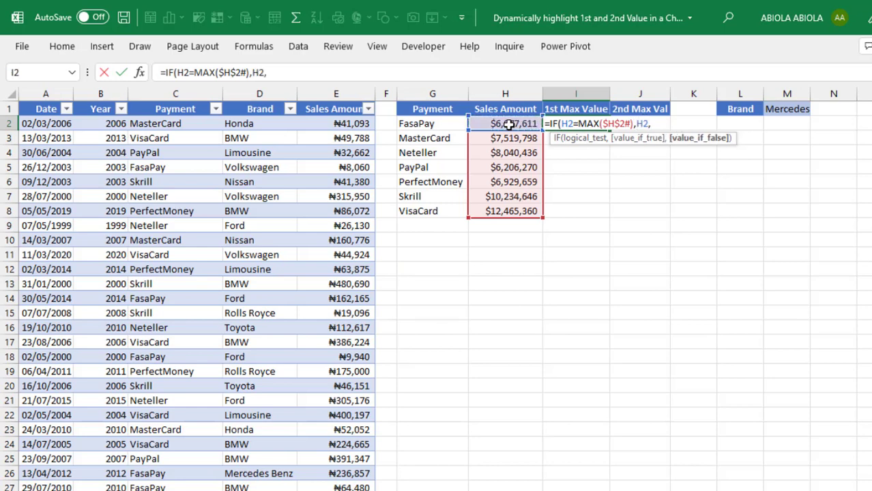
pyautogui.write('"")')
pyautogui.hotkey('ctrl', 'Return')
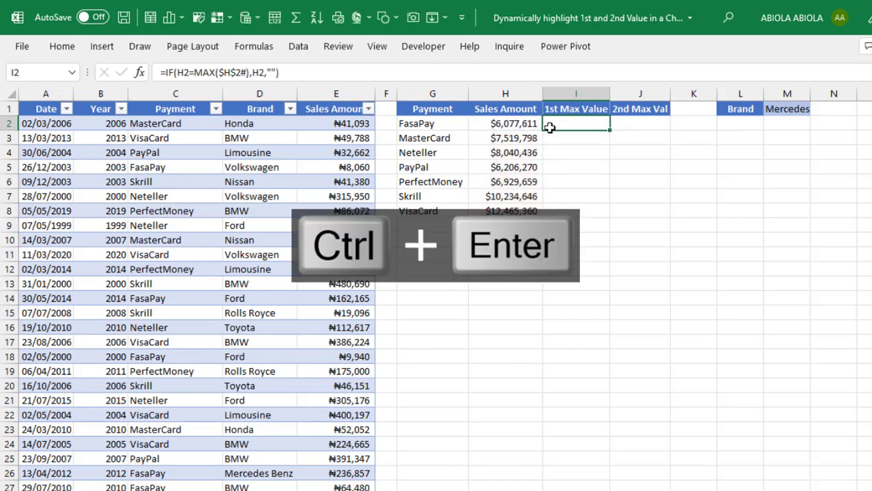
pyautogui.doubleClick(610, 130)
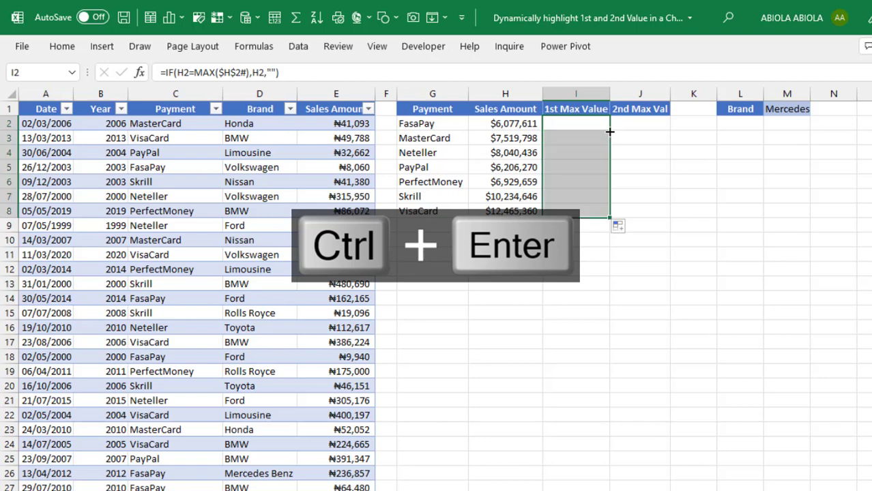
pyautogui.click(570, 212)
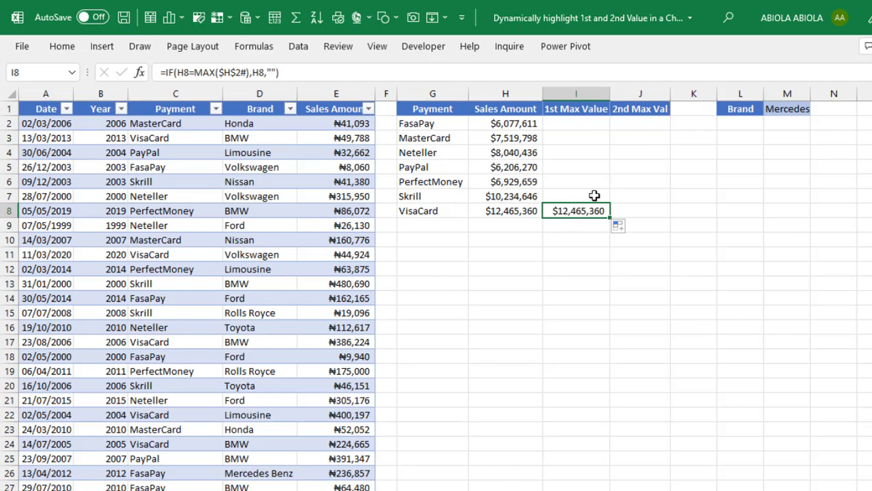
# In J2, start an IF formula whose logical test compares H2 with a LARGE function
pyautogui.click(637, 124)
pyautogui.write('=if')
pyautogui.press('Tab')
pyautogui.click(488, 124)
pyautogui.write('=IF(H2=')
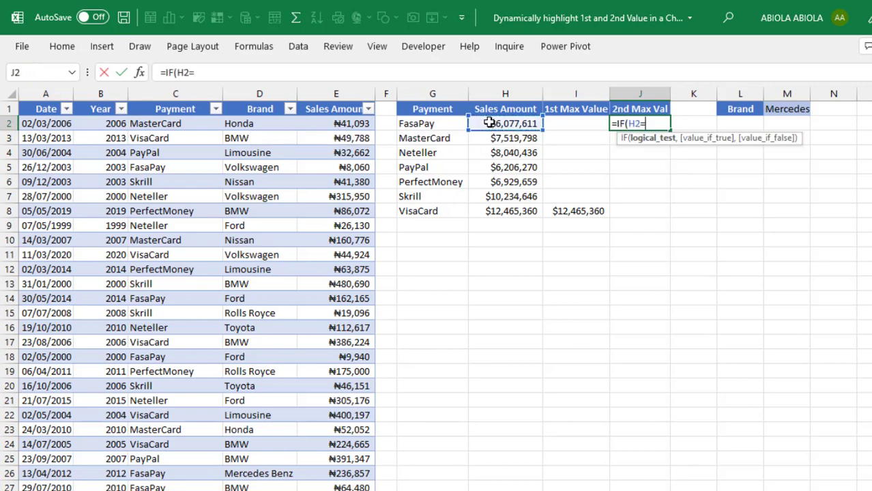
pyautogui.write('lar')
pyautogui.press('Tab')
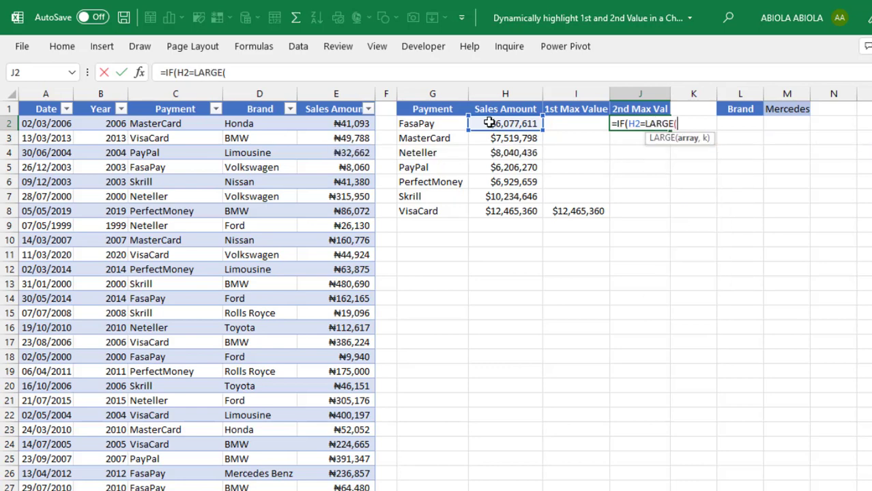
# Complete the LARGE test in J2's IF formula with the absolute spill reference $H$2# and k set to 2
pyautogui.moveTo(517, 124); pyautogui.dragTo(515, 210)
pyautogui.click(686, 124)
pyautogui.press('F4')
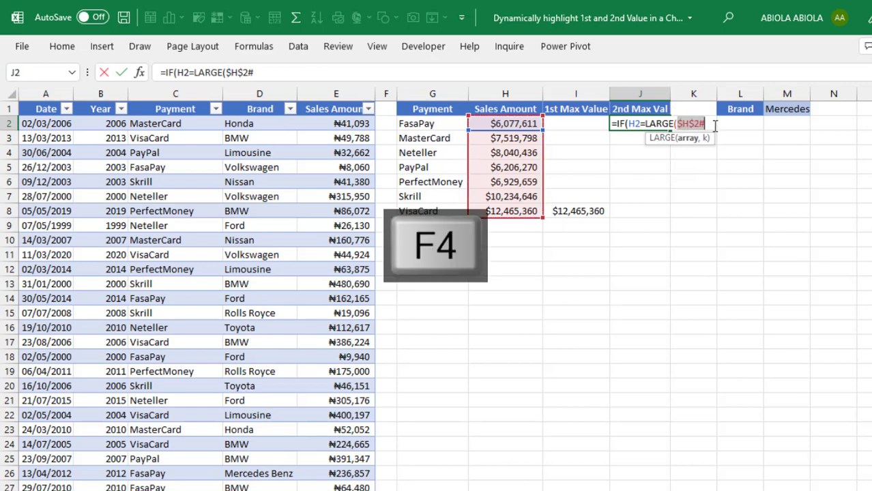
pyautogui.write(',')
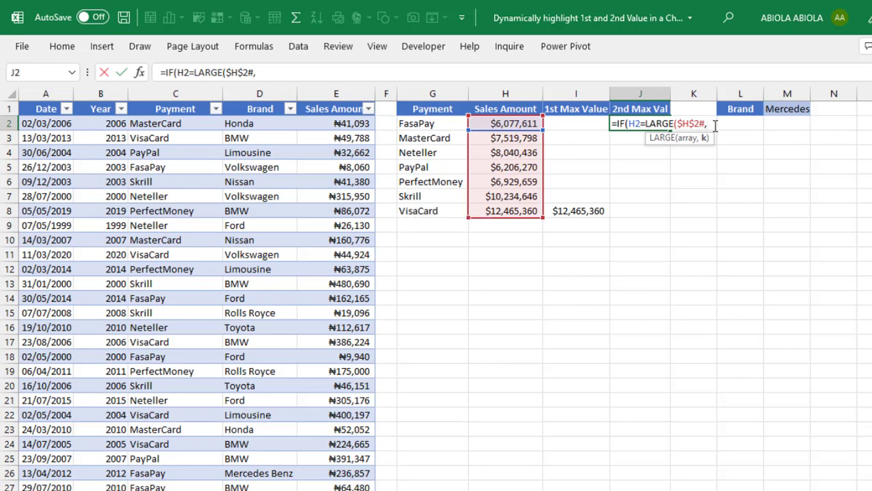
pyautogui.write('2),')
pyautogui.click(642, 138)
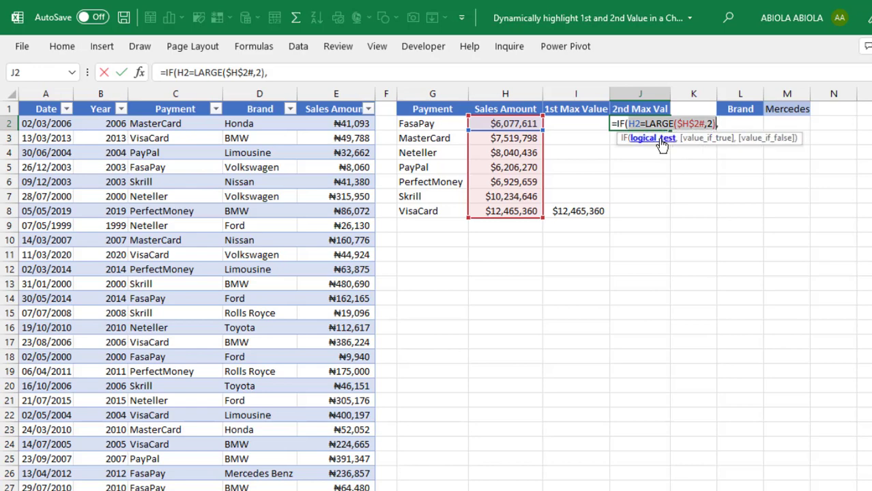
pyautogui.click(723, 125)
# Make J2's IF formula return H2 when true and "" otherwise, and fill it down to J8
pyautogui.click(512, 123)
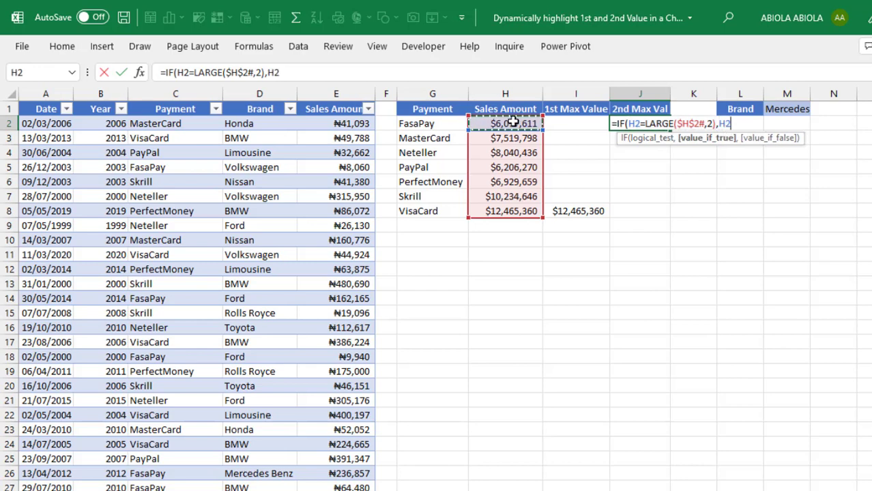
pyautogui.write(',"")')
pyautogui.hotkey('ctrl', 'Return')
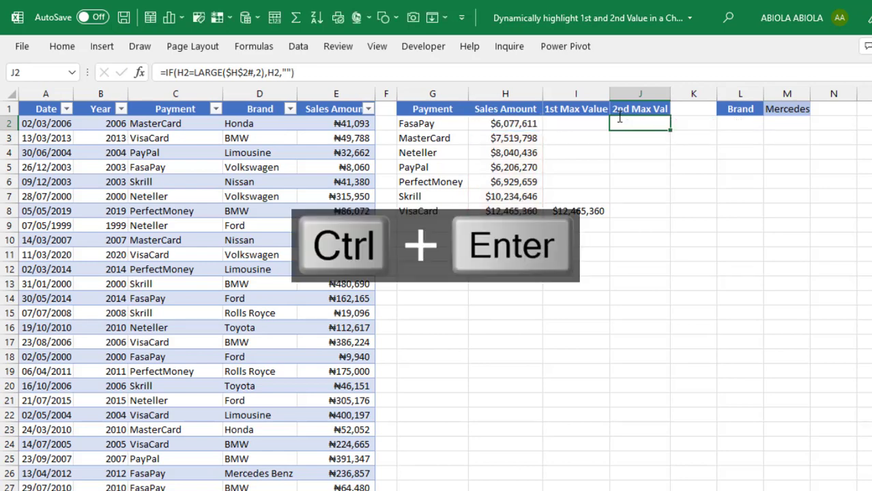
pyautogui.doubleClick(673, 131)
pyautogui.click(644, 197)
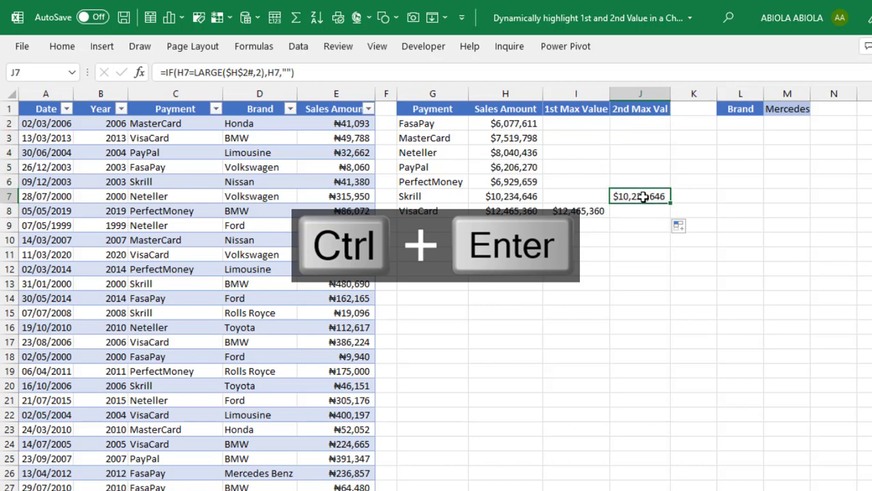
# Insert a 2-D clustered column chart from the Payment and Sales Amount data in G1:H8
pyautogui.moveTo(427, 110); pyautogui.dragTo(504, 211)
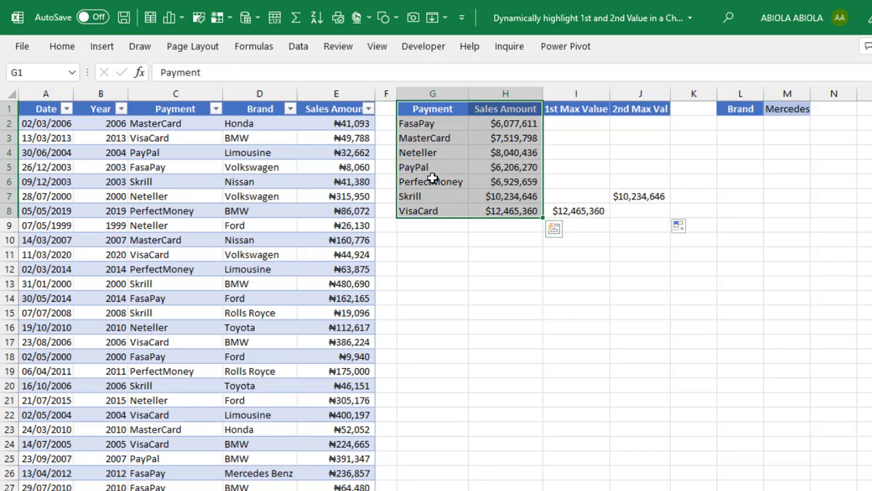
pyautogui.click(109, 45)
pyautogui.click(403, 71)
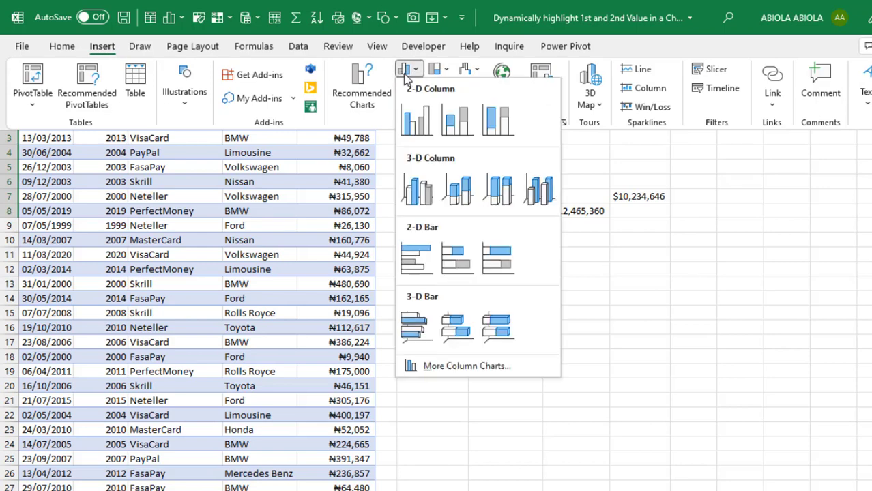
pyautogui.click(414, 119)
pyautogui.click(822, 305)
pyautogui.moveTo(868, 300); pyautogui.dragTo(871, 300)
# Add a new series to the chart's data source, taking its name from I1
pyautogui.click(569, 94)
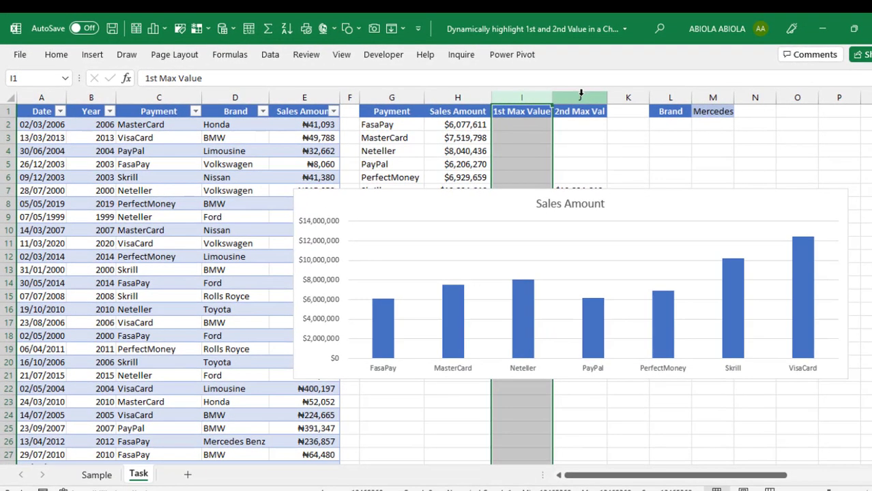
pyautogui.click(460, 203)
pyautogui.rightClick(458, 205)
pyautogui.click(506, 292)
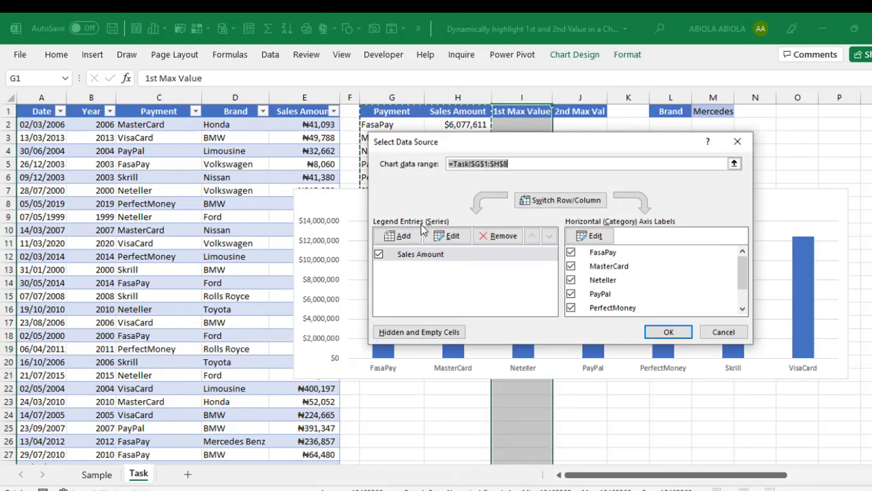
pyautogui.click(396, 239)
pyautogui.click(517, 112)
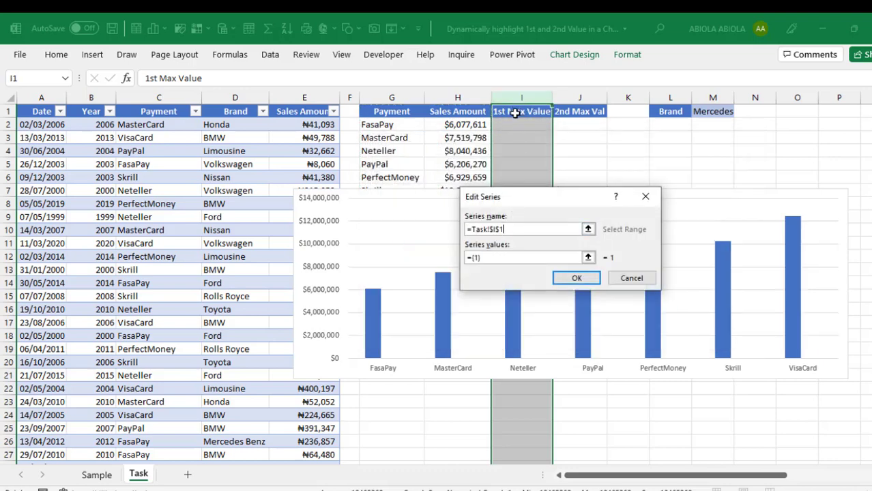
# Replace the new series' default values with I2:I8 and confirm the series
pyautogui.click(522, 256)
pyautogui.press('BackSpace')
pyautogui.press('BackSpace')
pyautogui.press('BackSpace')
pyautogui.press('BackSpace')
pyautogui.click(505, 124)
pyautogui.hotkey('ctrl', 'shift', 'Down')
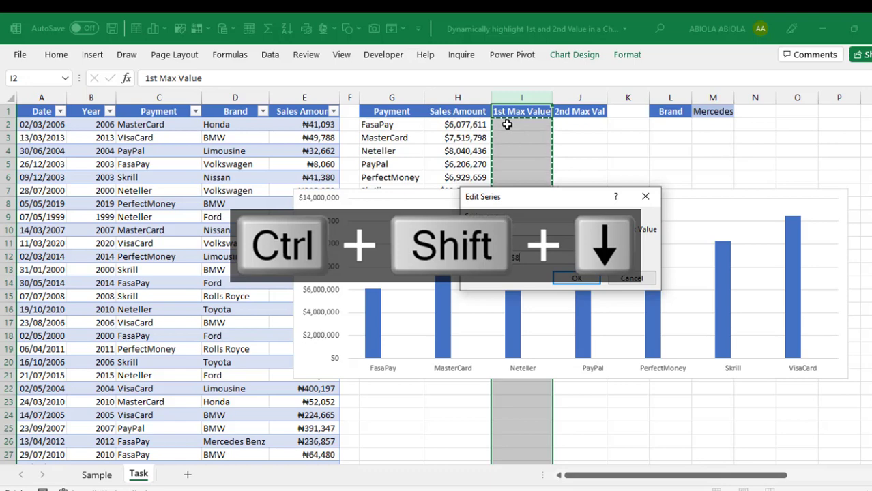
pyautogui.click(576, 278)
# Add another series named from J1 with values J2:J8, and confirm the chart's data source
pyautogui.click(413, 236)
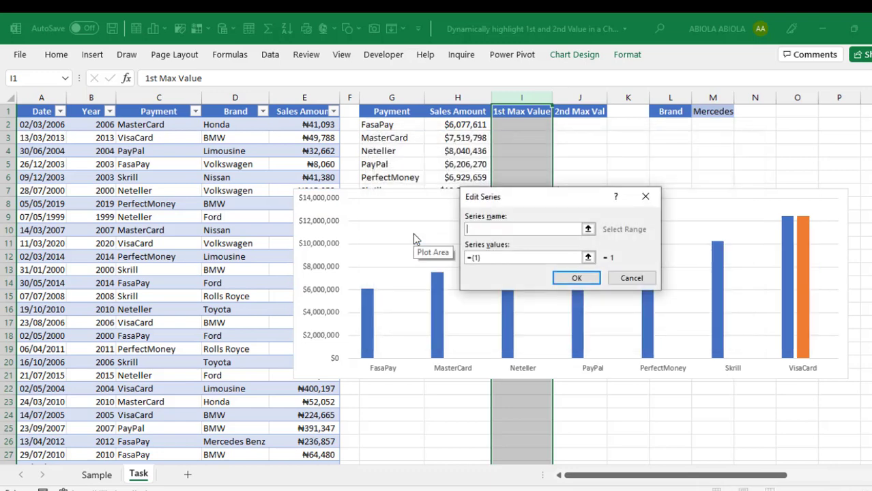
pyautogui.click(579, 111)
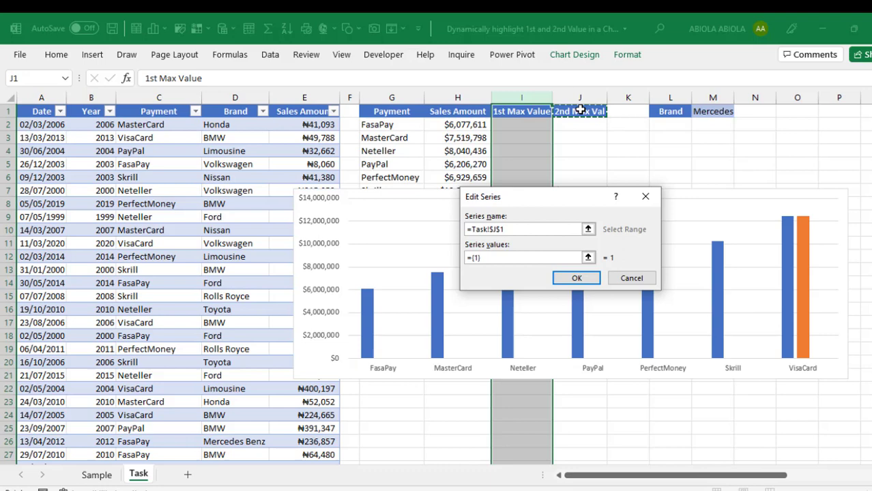
pyautogui.click(529, 255)
pyautogui.press('BackSpace')
pyautogui.press('BackSpace')
pyautogui.press('BackSpace')
pyautogui.press('BackSpace')
pyautogui.click(585, 124)
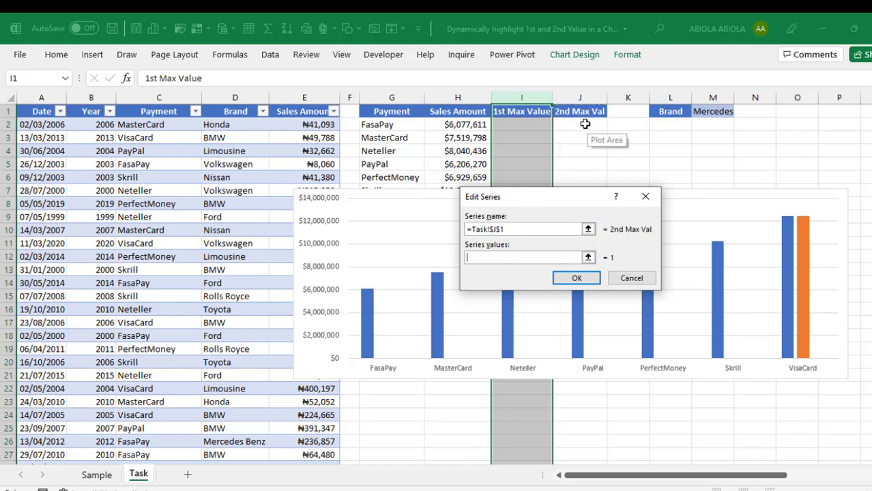
pyautogui.hotkey('ctrl', 'shift', 'Down')
pyautogui.click(584, 279)
pyautogui.click(667, 333)
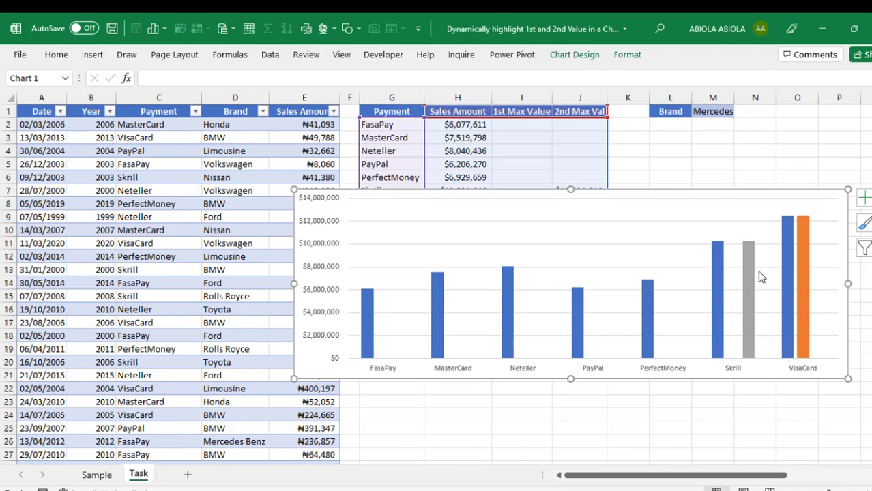
# Open the formatting options for the 1st Max Value series and move the chart so all its columns are in view
pyautogui.rightClick(804, 278)
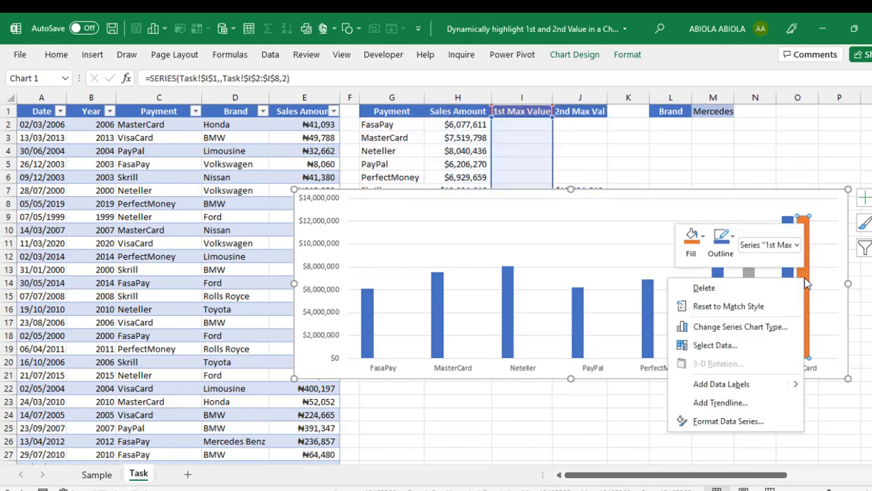
pyautogui.click(728, 422)
pyautogui.hotkey('ctrl', '1')
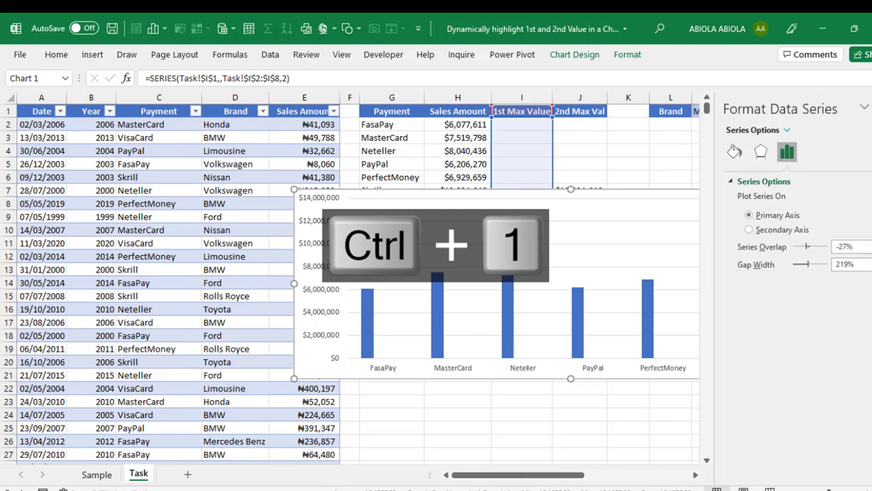
pyautogui.click(399, 206)
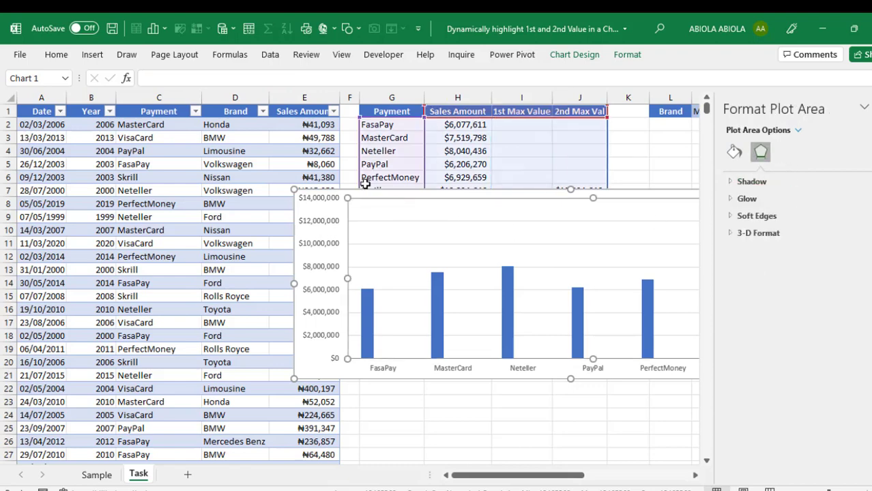
pyautogui.moveTo(370, 198); pyautogui.dragTo(137, 172)
# Set the Series Overlap of the chart's columns to 100%
pyautogui.click(571, 227)
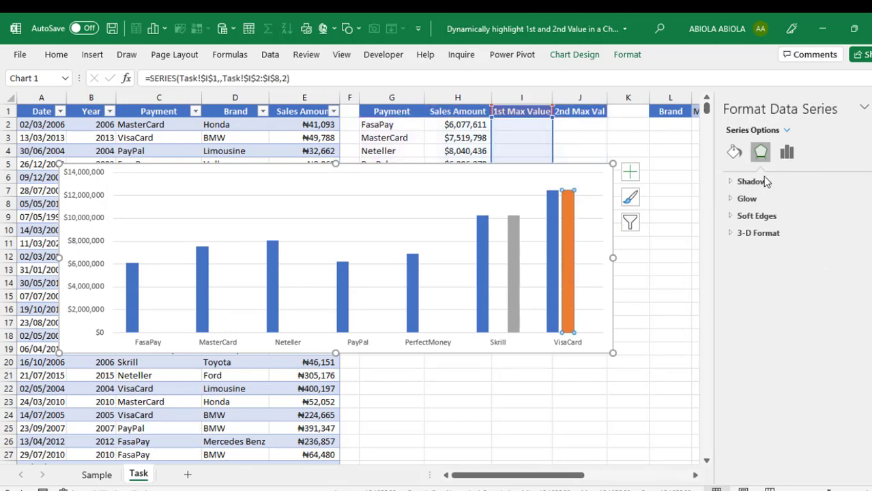
pyautogui.click(787, 154)
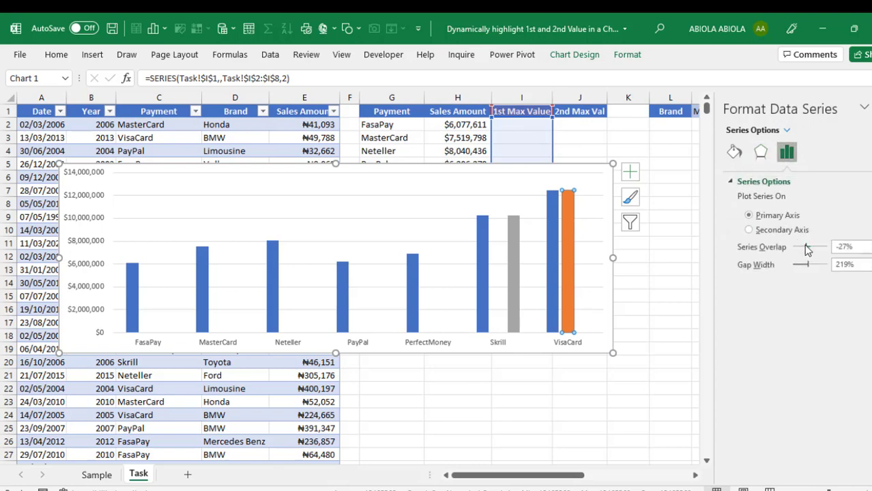
pyautogui.moveTo(805, 245); pyautogui.dragTo(839, 246)
pyautogui.moveTo(499, 228)
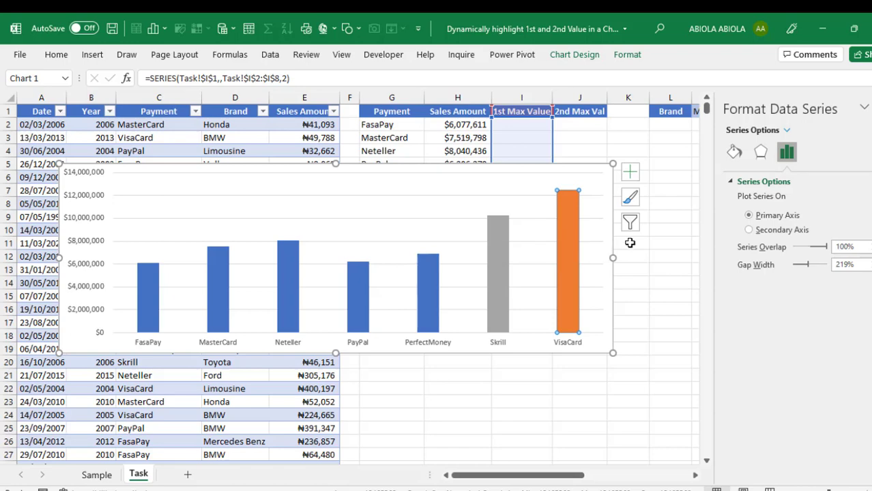
# Fill the 1st Max Value series column with yellow
pyautogui.rightClick(570, 247)
pyautogui.click(594, 222)
pyautogui.click(615, 372)
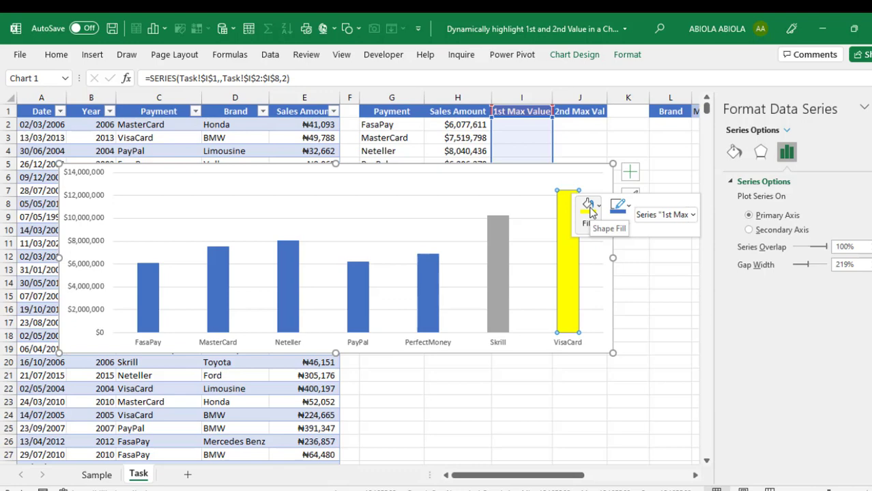
# Fill the 2nd Max Val series column with red and deselect the chart
pyautogui.rightClick(494, 251)
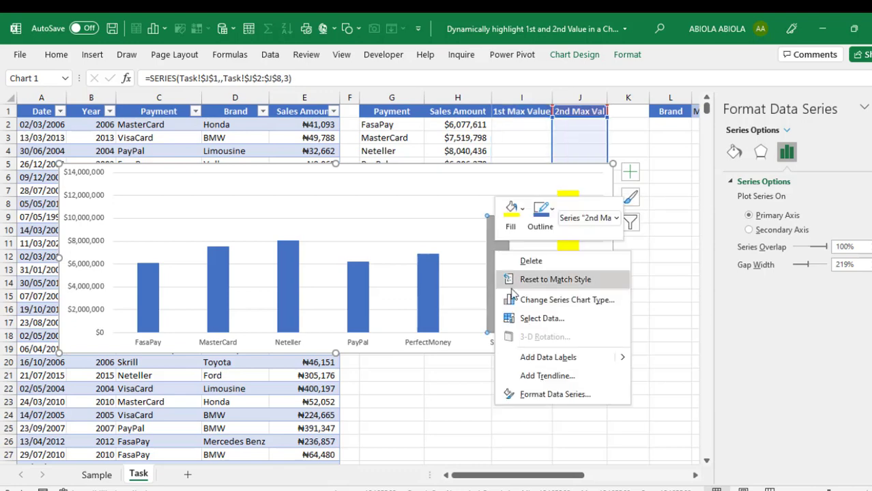
pyautogui.click(511, 215)
pyautogui.click(516, 374)
pyautogui.click(669, 315)
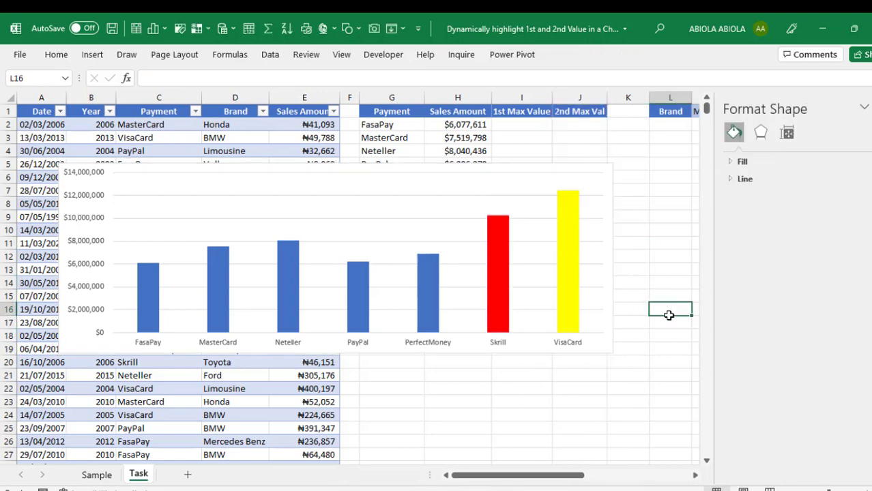
pyautogui.click(570, 273)
pyautogui.rightClick(569, 274)
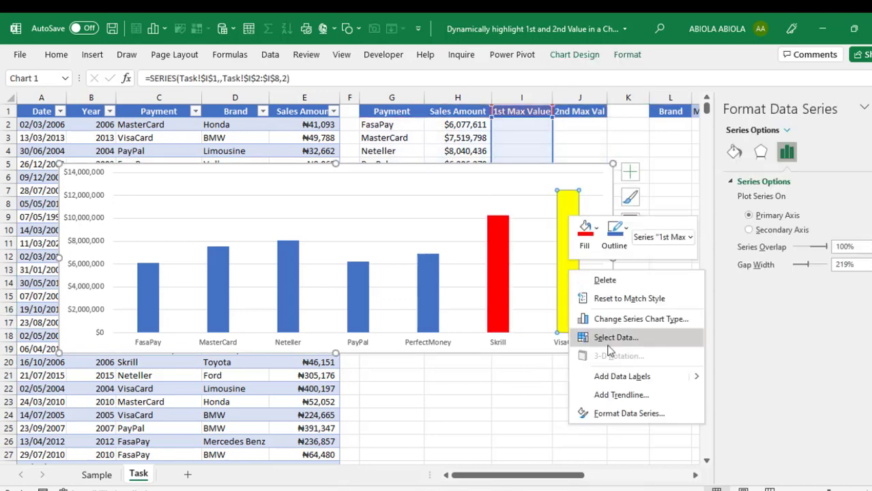
pyautogui.click(623, 376)
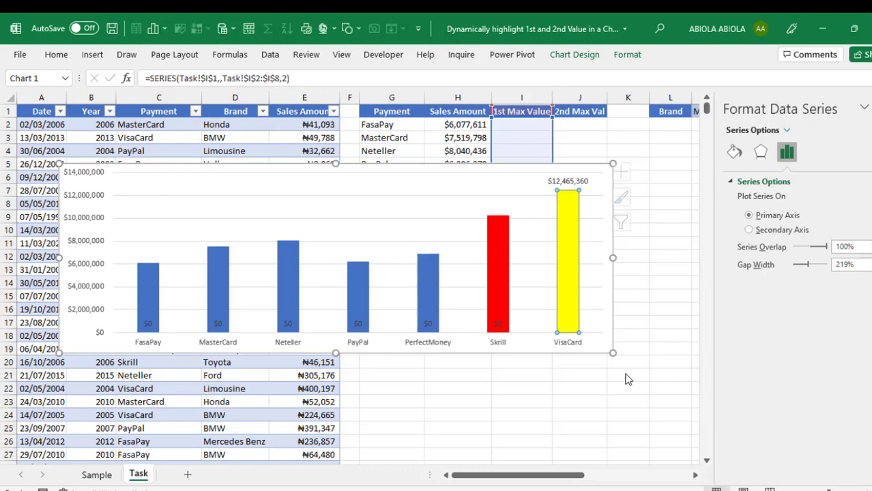
pyautogui.hotkey('ctrl', 'z')
pyautogui.hotkey('ctrl', 'z')
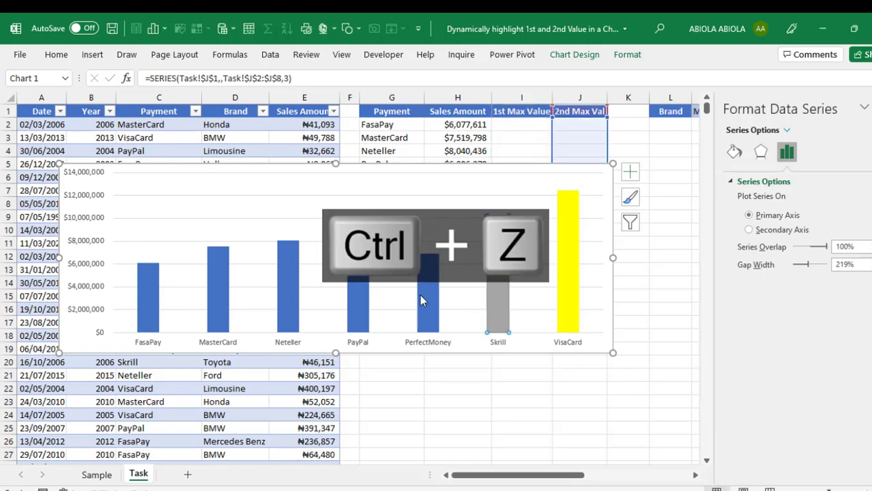
pyautogui.hotkey('ctrl', 'y')
pyautogui.hotkey('ctrl', 'y')
# Add data labels to the Sales Amount series
pyautogui.rightClick(423, 299)
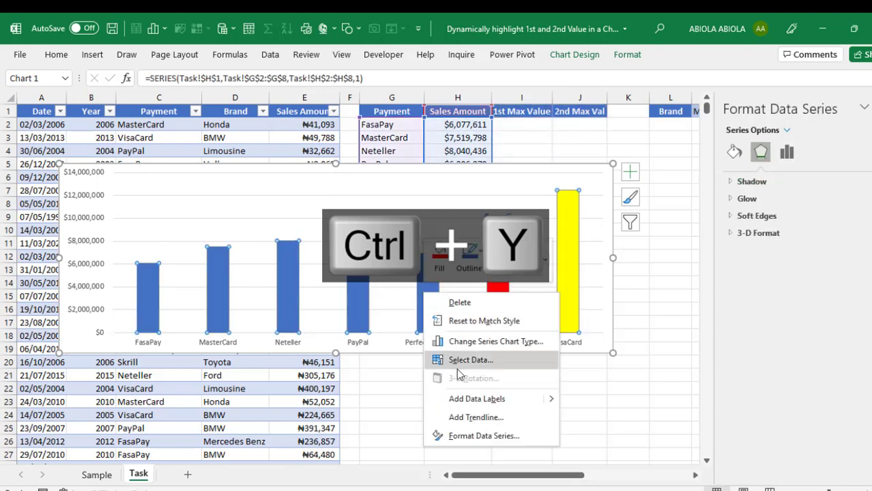
pyautogui.click(481, 401)
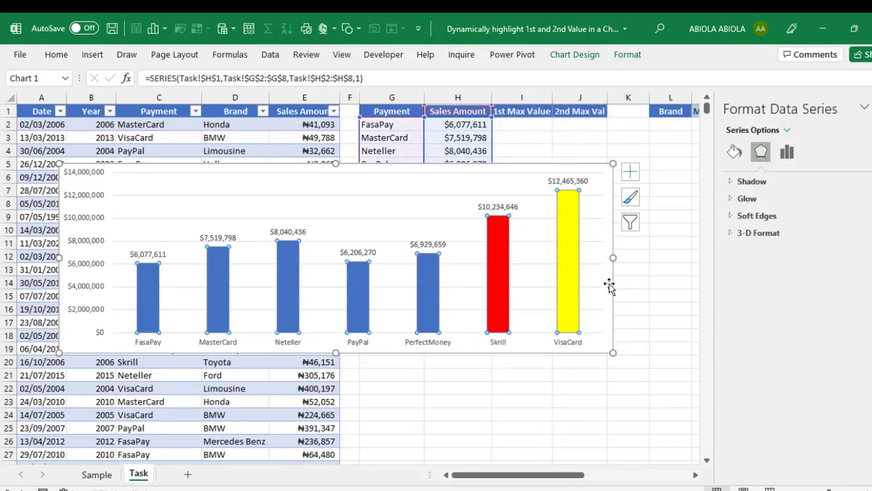
# Apply a soft edge to the 1st Max Value series and set its size to 2
pyautogui.moveTo(558, 255)
pyautogui.click(561, 253)
pyautogui.click(749, 217)
pyautogui.click(861, 233)
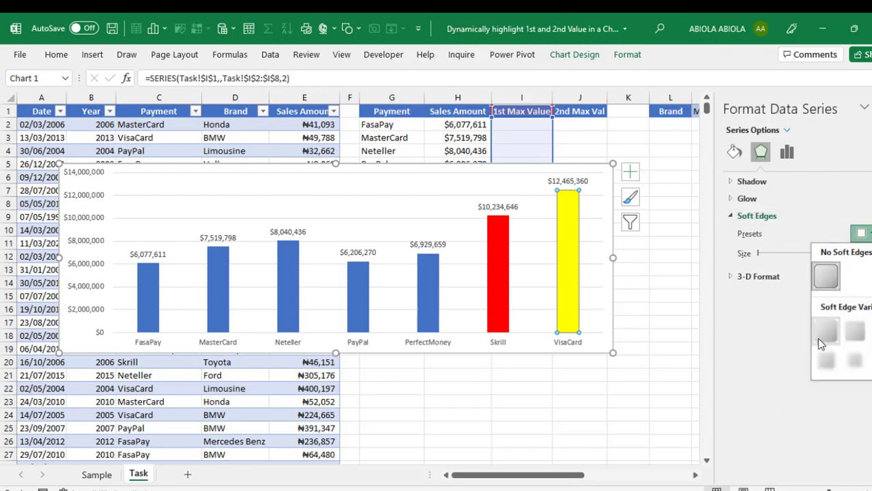
pyautogui.click(825, 334)
pyautogui.moveTo(849, 254); pyautogui.dragTo(782, 259)
pyautogui.write('2')
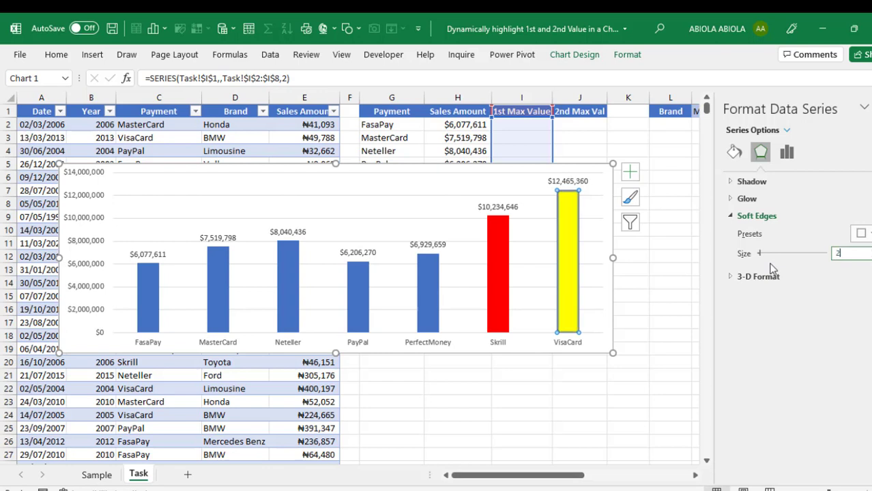
# Apply the 1 pt soft edge to the 2nd Max Val series and close the formatting options
pyautogui.rightClick(499, 254)
pyautogui.click(861, 233)
pyautogui.click(826, 331)
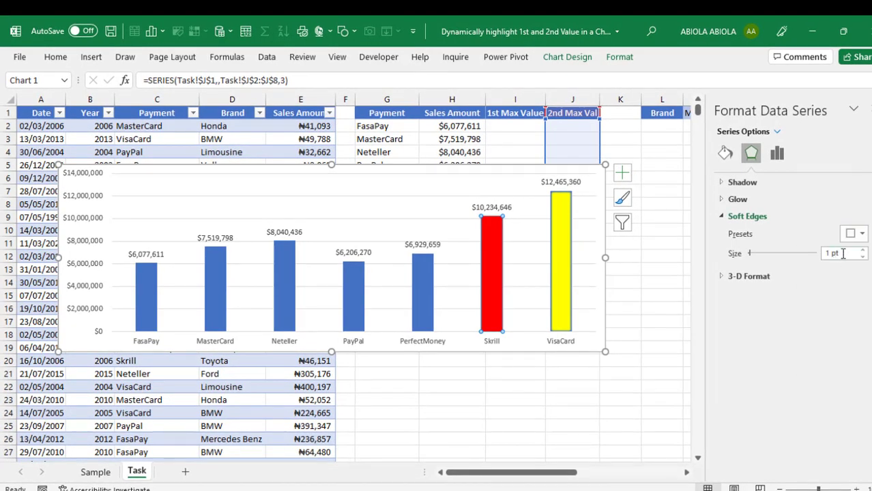
pyautogui.click(843, 253)
pyautogui.click(637, 386)
pyautogui.click(867, 109)
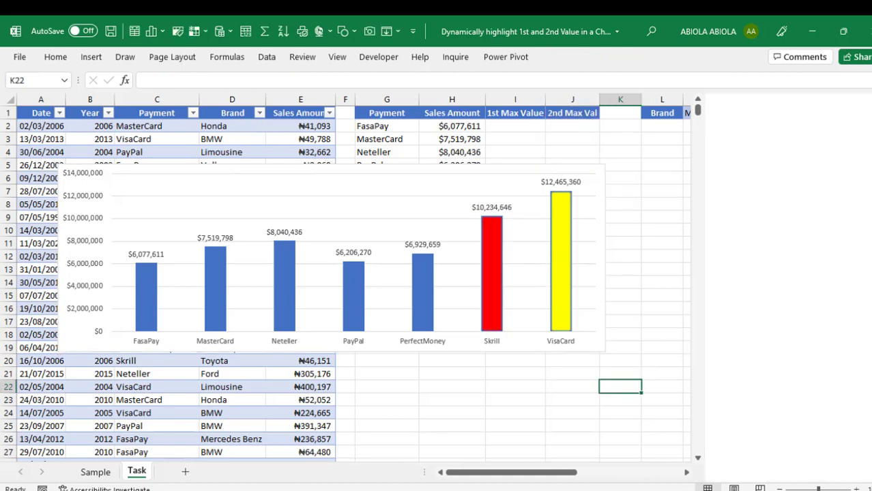
pyautogui.click(535, 183)
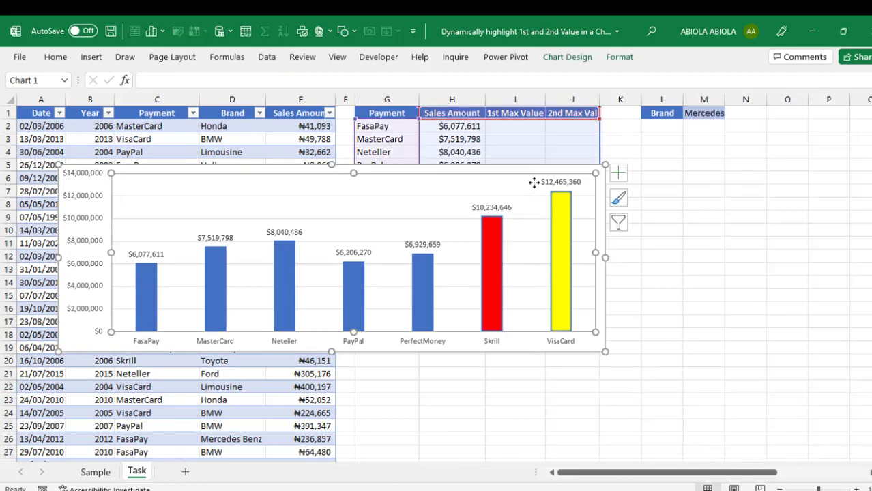
# Add the chart title "Total Sales by Payment & Brand" and move the chart below the payment summary table
pyautogui.click(620, 173)
pyautogui.click(654, 215)
pyautogui.click(331, 179)
pyautogui.tripleClick(331, 179)
pyautogui.write('Tot')
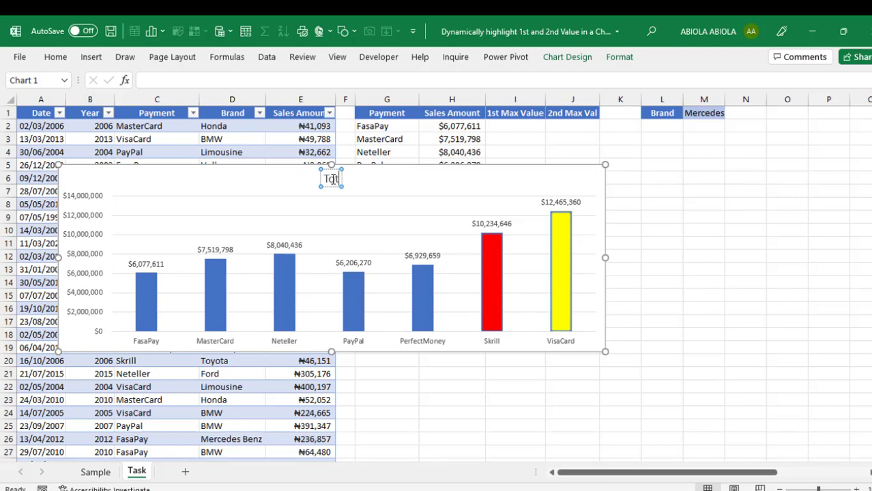
pyautogui.write('al Sales by Payme')
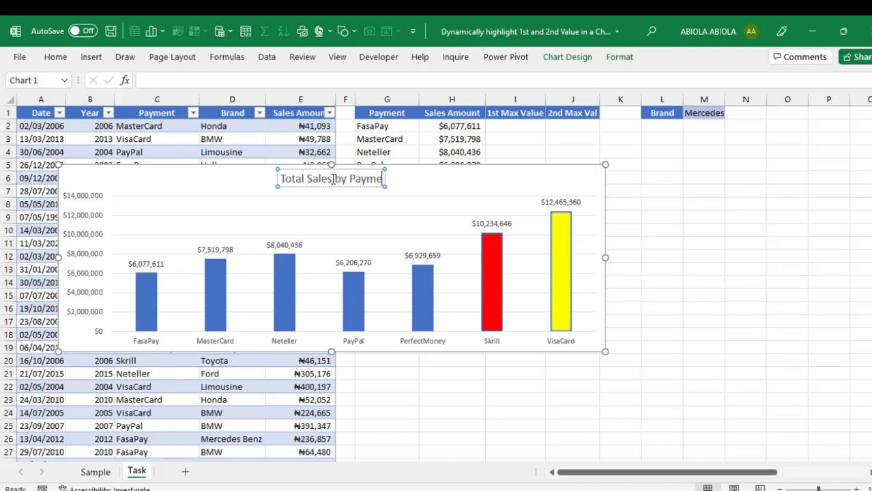
pyautogui.write('nt & Brand')
pyautogui.click(497, 178)
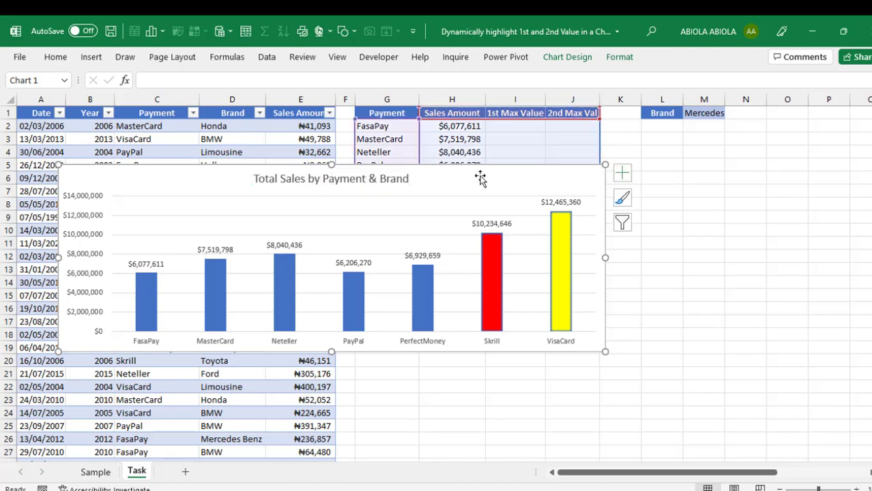
pyautogui.moveTo(494, 178); pyautogui.dragTo(689, 251)
# Choose Volkswagen as the brand in cell M1 to test the chart highlighting
pyautogui.click(702, 113)
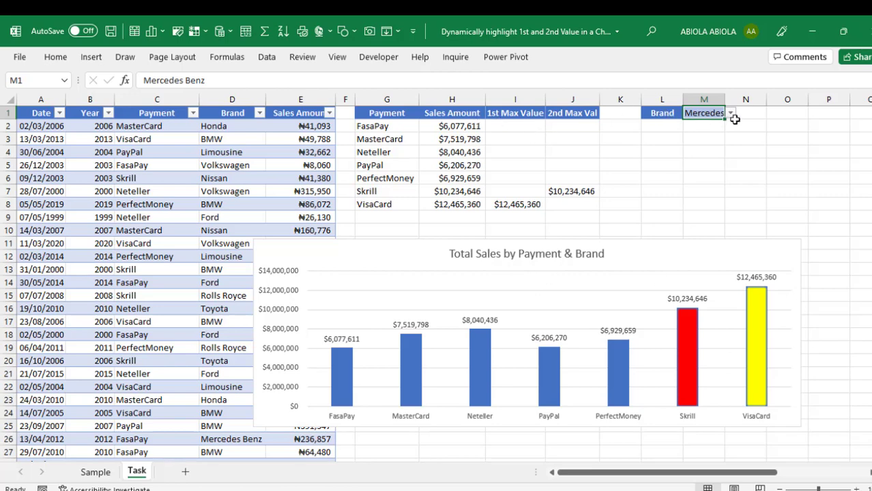
pyautogui.click(731, 114)
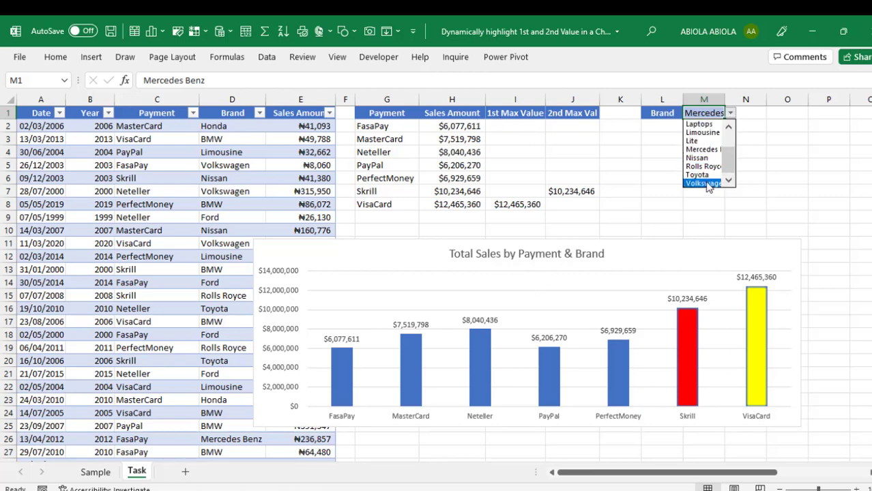
pyautogui.click(707, 184)
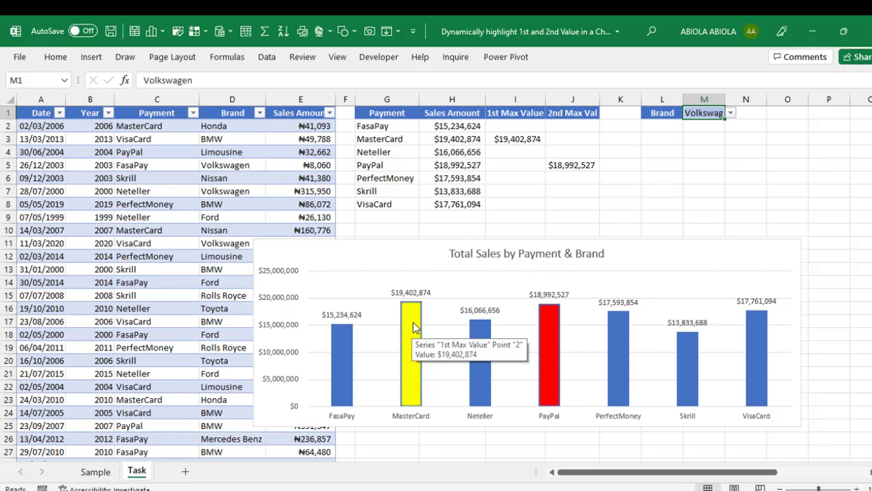
# Choose Lite as the brand in cell M1 and select the summary values in H2:J8
pyautogui.click(730, 112)
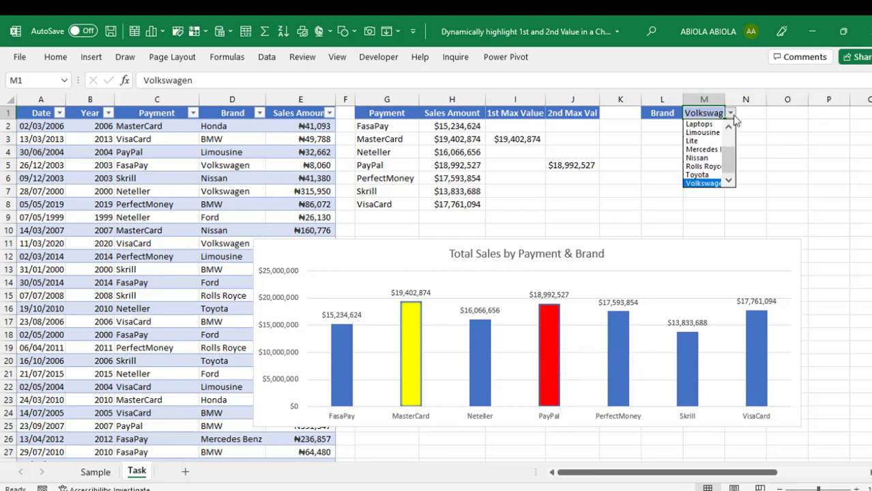
pyautogui.click(693, 141)
pyautogui.moveTo(442, 125); pyautogui.dragTo(561, 204)
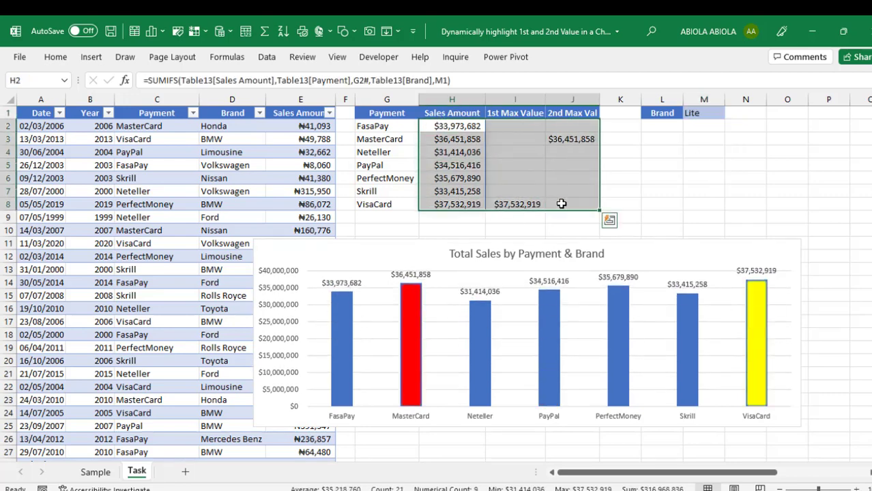